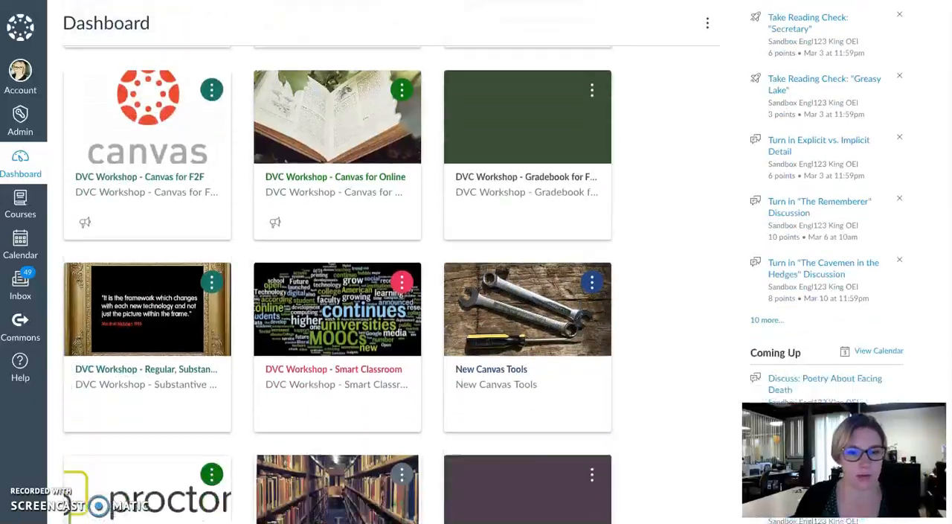
scroll(335, 283, down, 2)
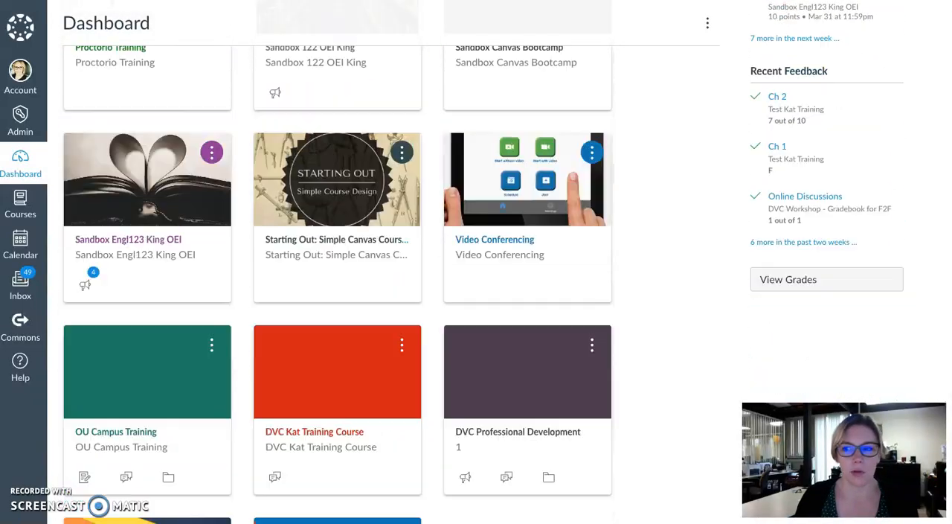
Step: In the DVC Kat Training Course, add a module named "Important Documents" and publish it
click(369, 380)
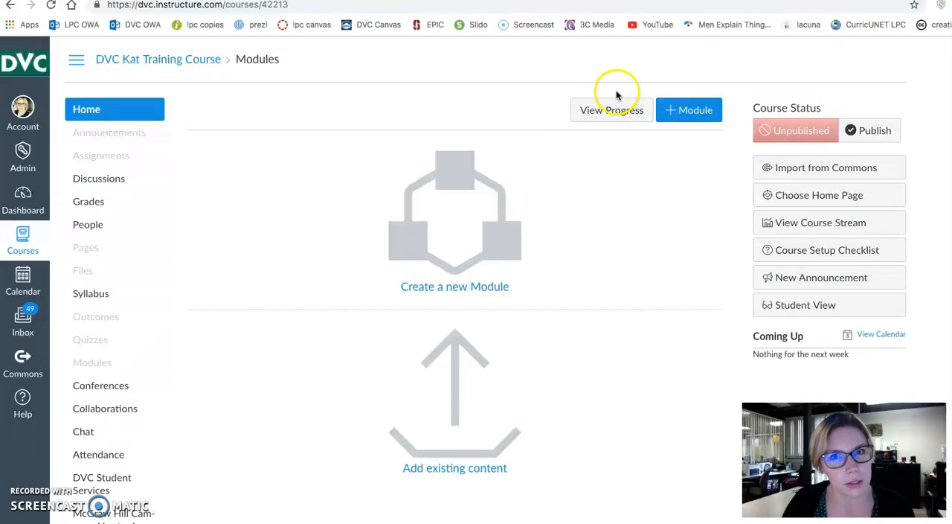
click(691, 113)
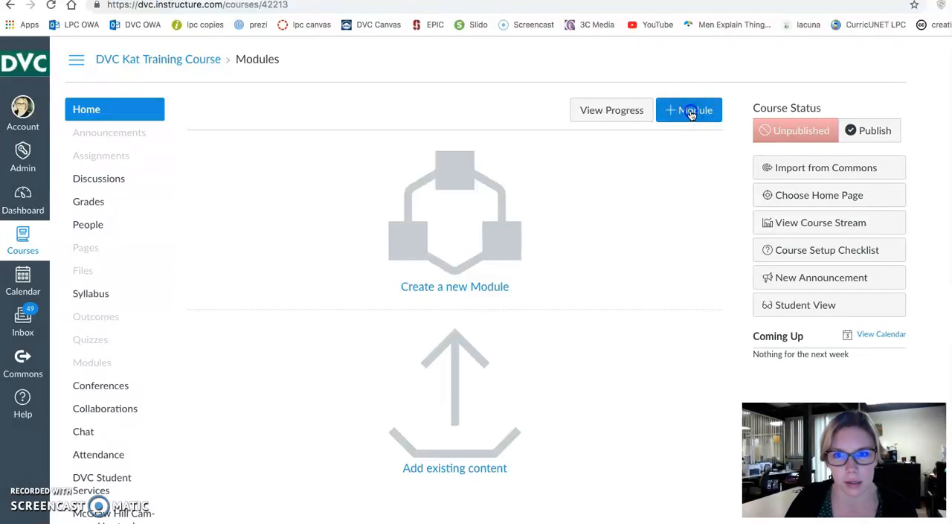
click(471, 260)
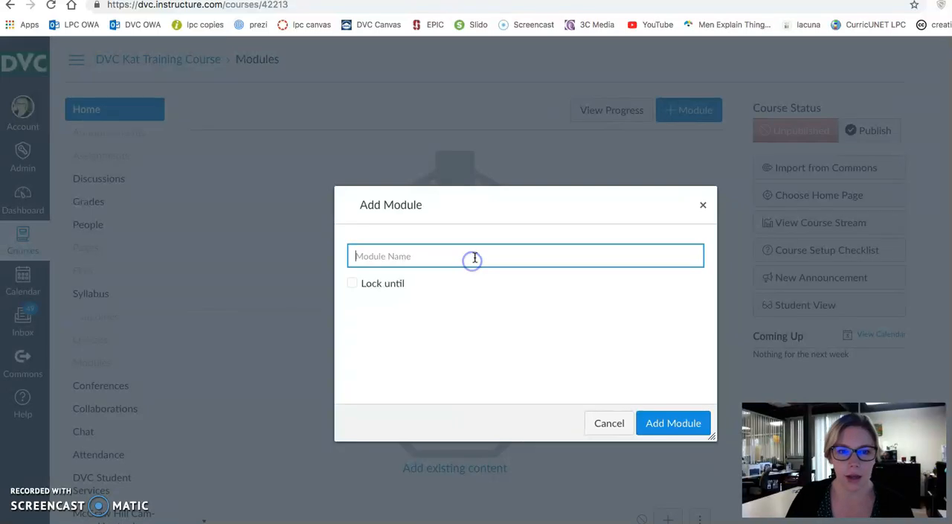
text(Impr)
text(ortant)
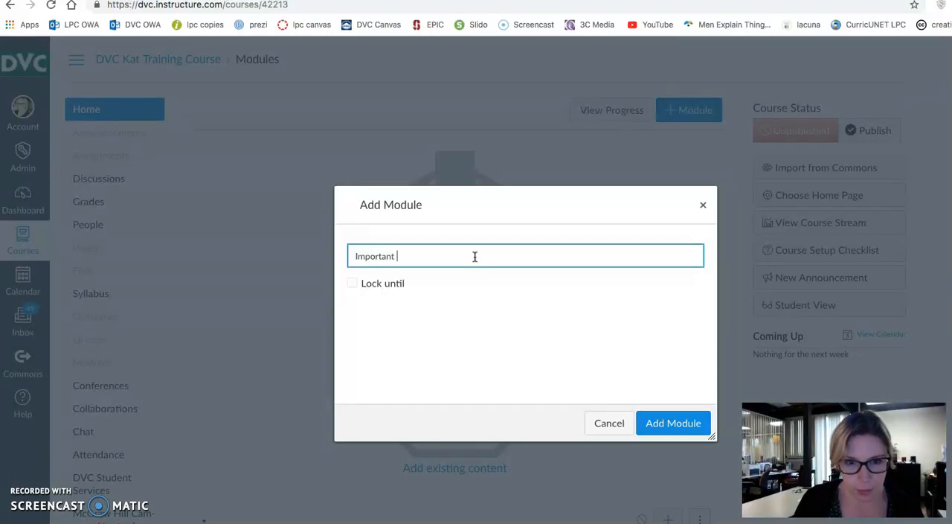
text( Documents)
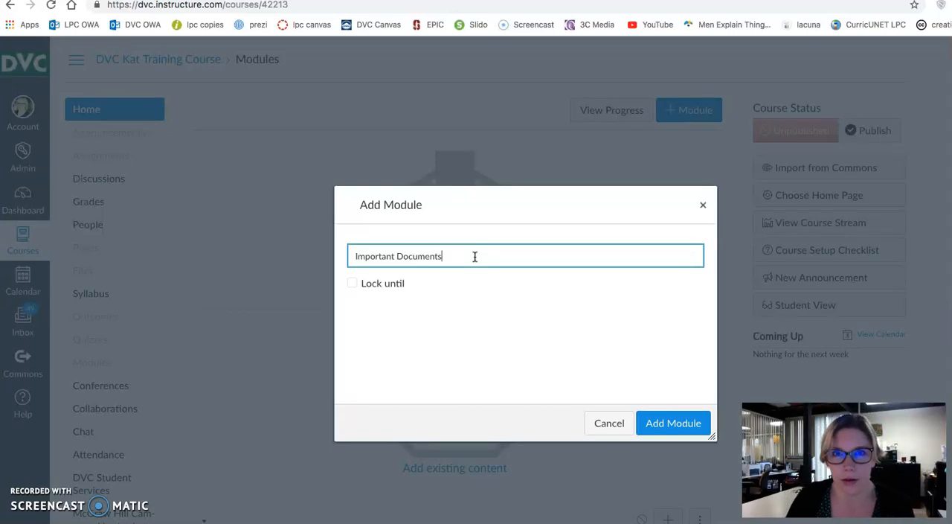
click(471, 249)
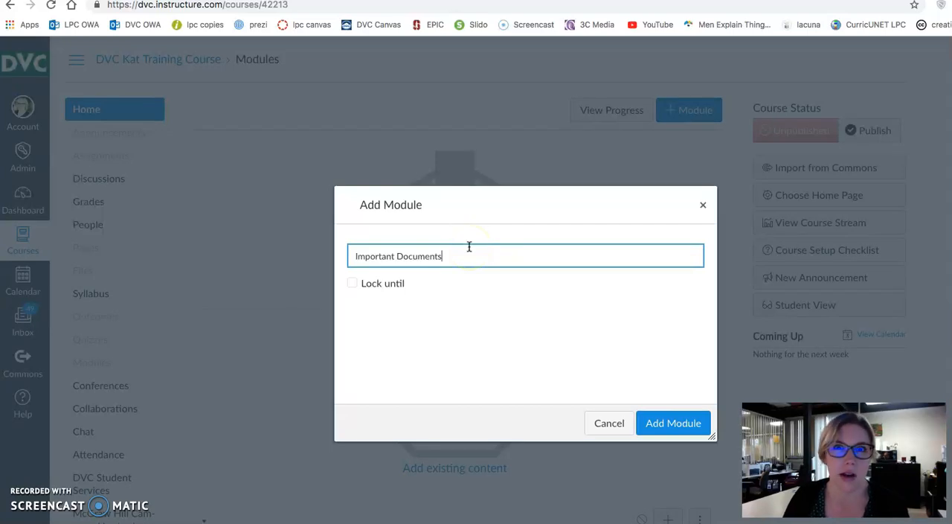
click(680, 423)
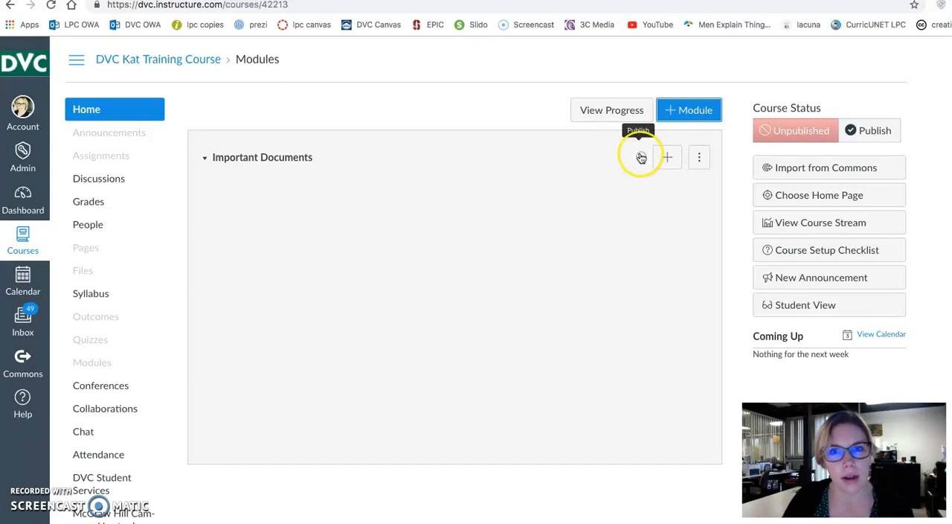
click(641, 158)
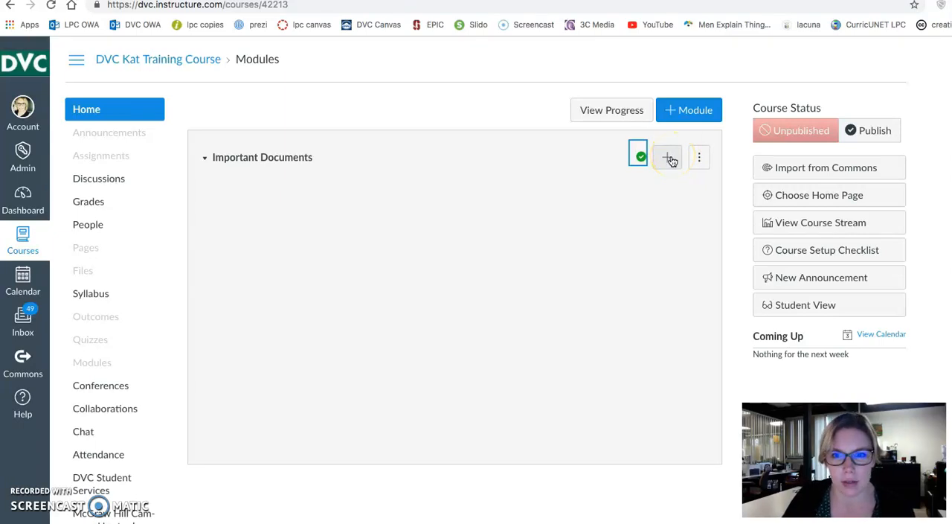
Step: Upload Sample Syllabus DVC (1).pdf, found by searching the computer for "syll", as a new file item in the Important Documents module
click(671, 161)
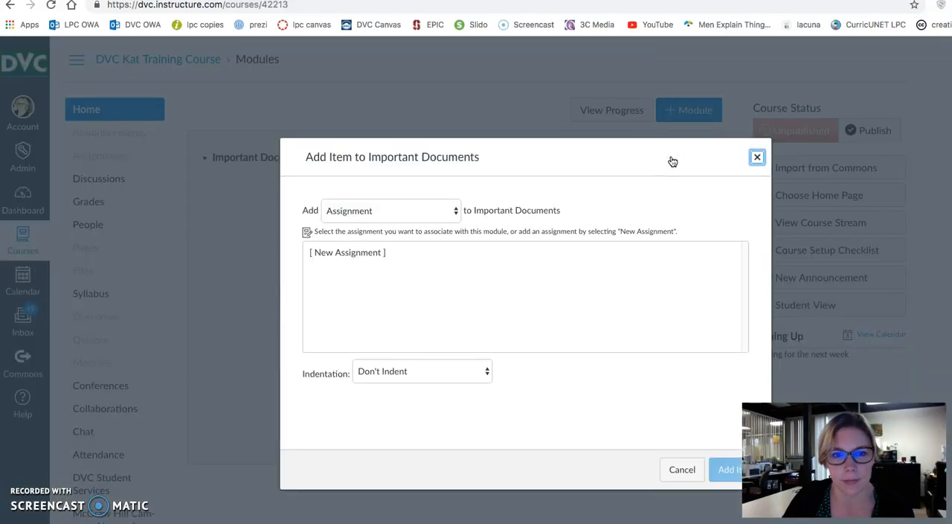
click(455, 211)
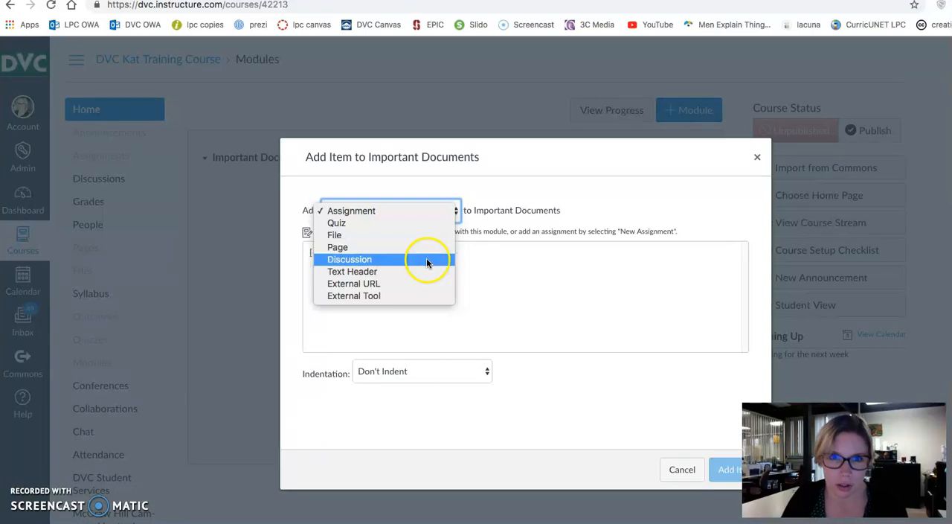
click(394, 236)
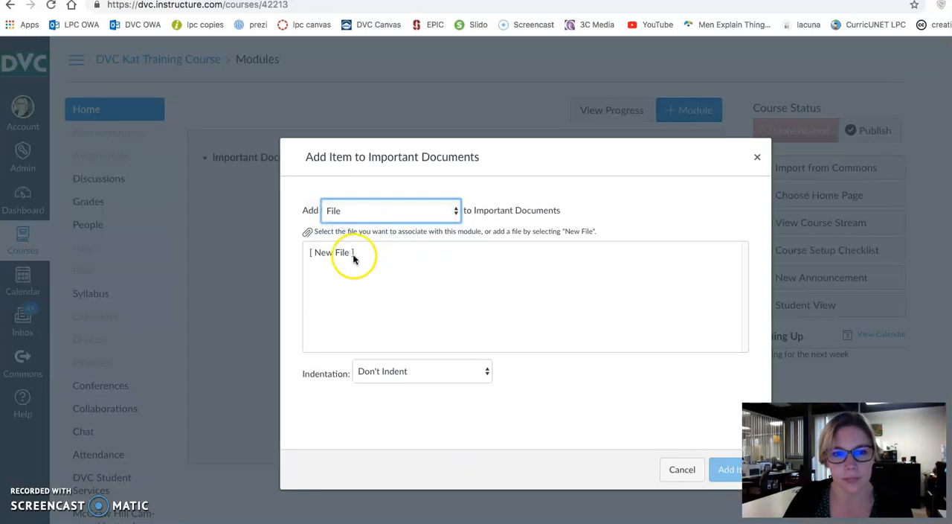
click(354, 253)
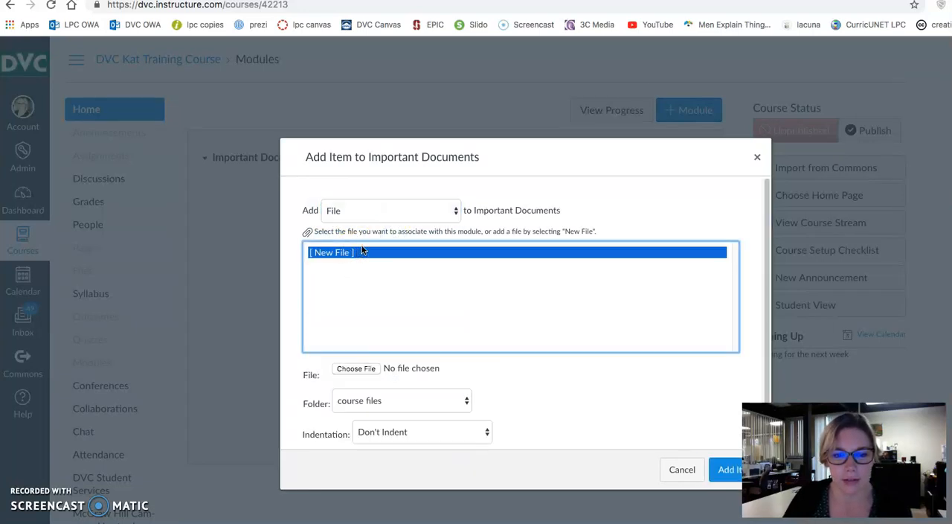
click(358, 368)
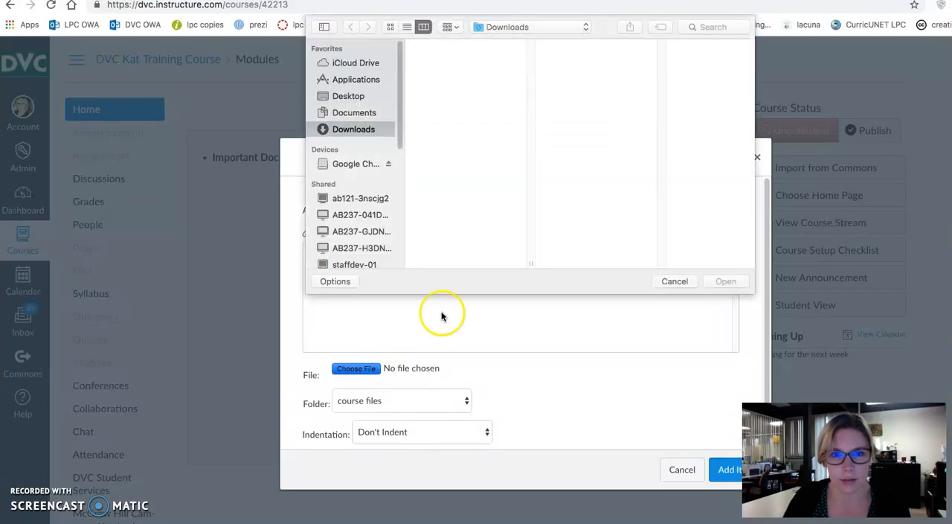
click(712, 26)
text(syll)
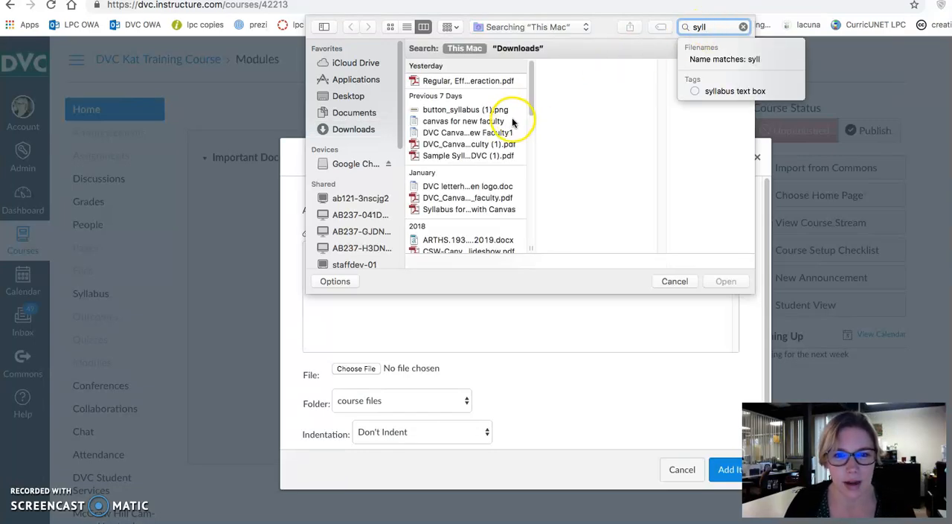
click(465, 156)
click(726, 281)
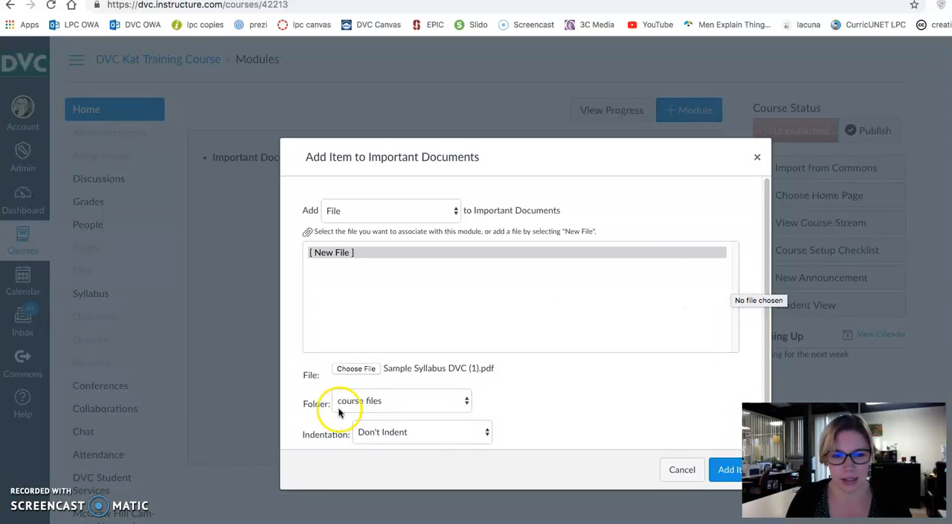
click(720, 470)
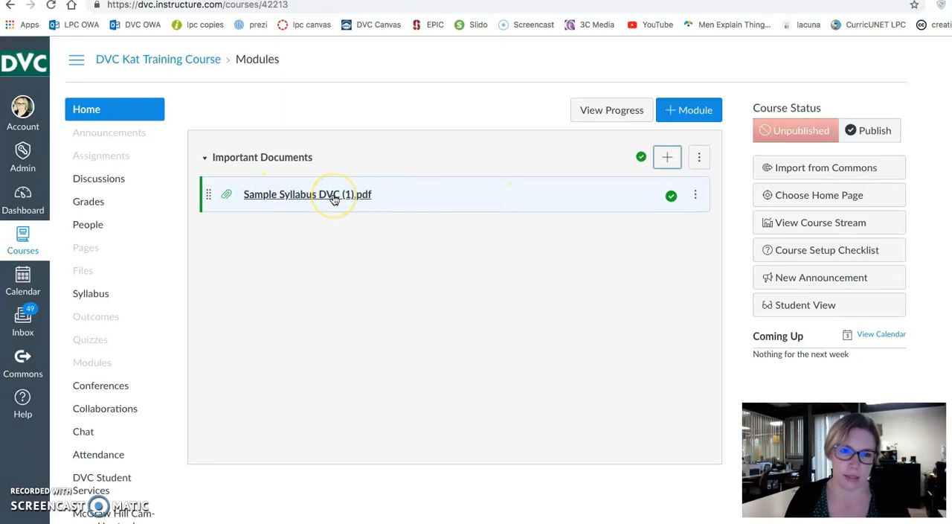
Step: Open the Sample Syllabus DVC (1).pdf item from the module and look through its preview
click(333, 198)
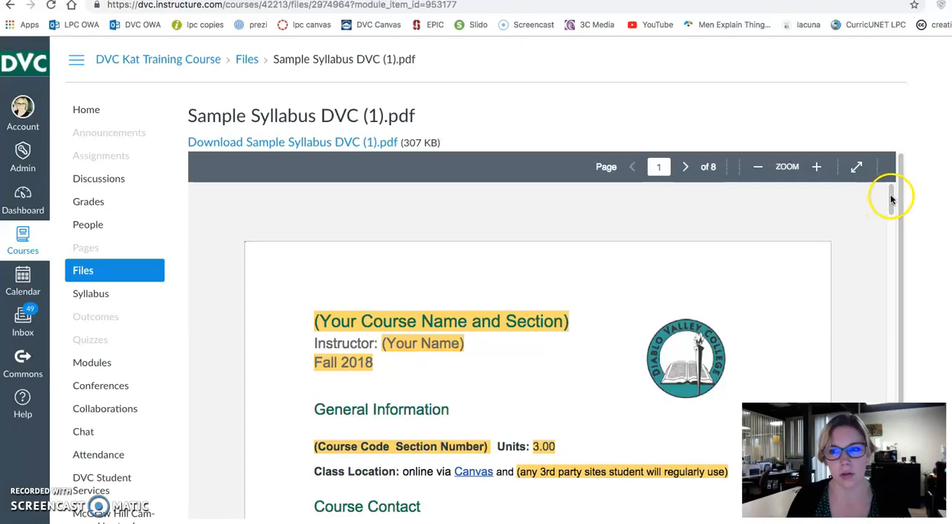
mouse_move(892, 195)
mouse_down()
mouse_move(897, 308)
mouse_move(890, 193)
mouse_up()
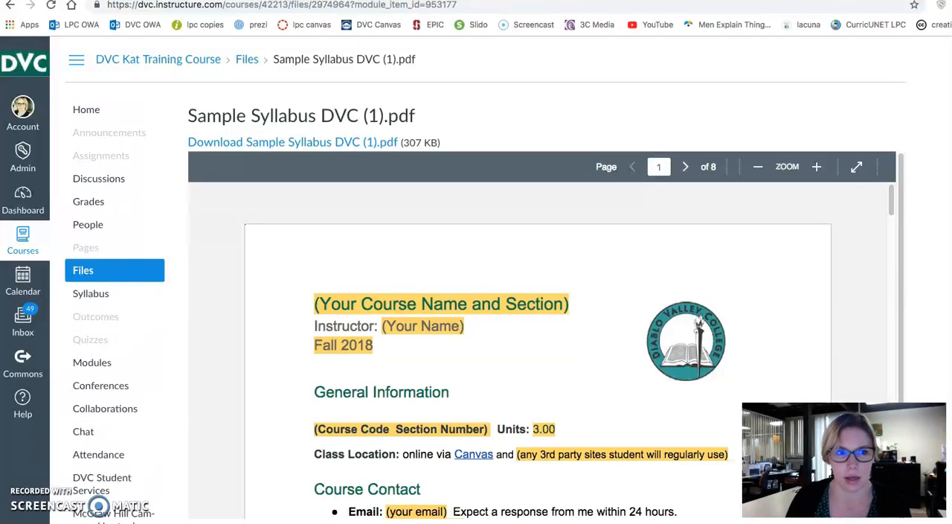
Step: In the course settings, search Flickr for "book" and set the library aisle photo as the course image
scroll(484, 297, down, 5)
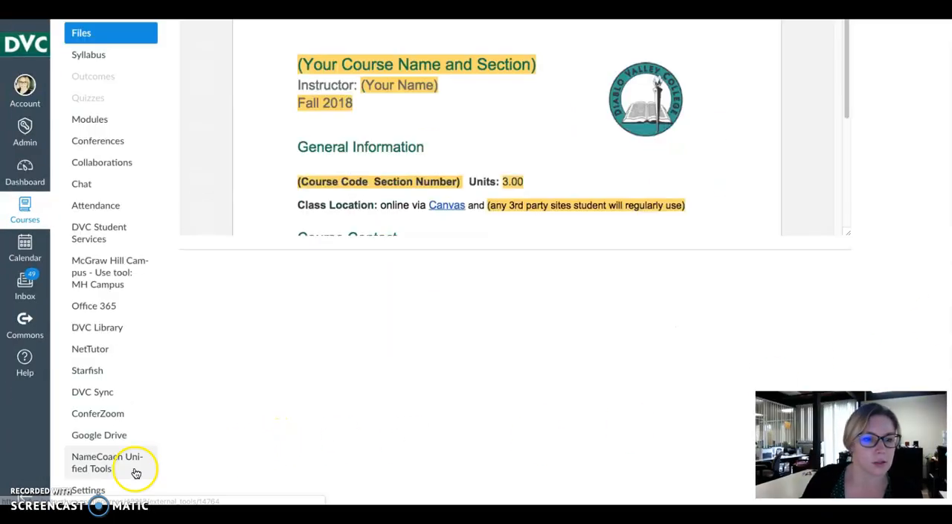
click(96, 490)
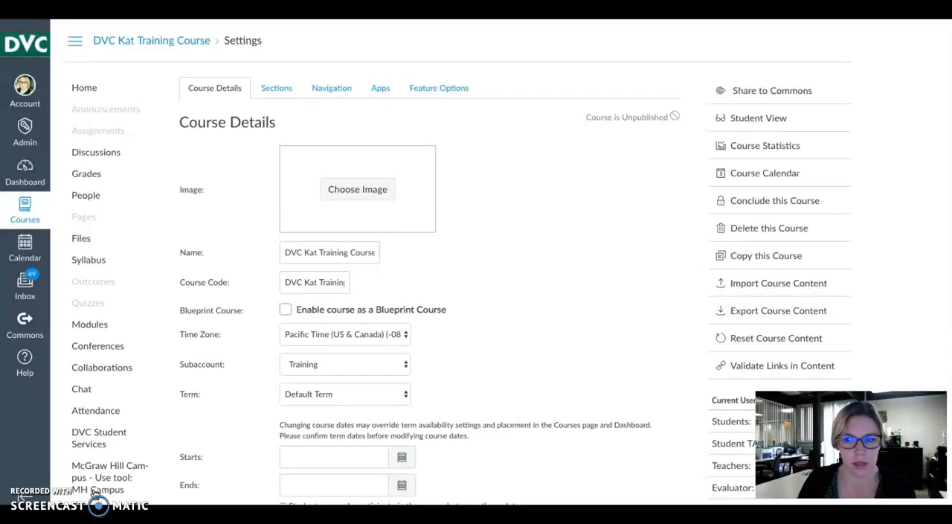
click(362, 200)
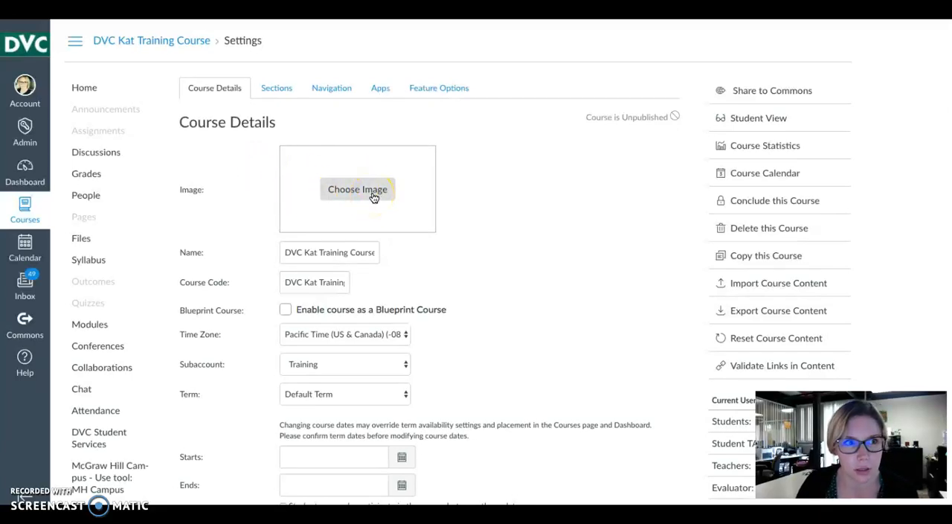
click(373, 195)
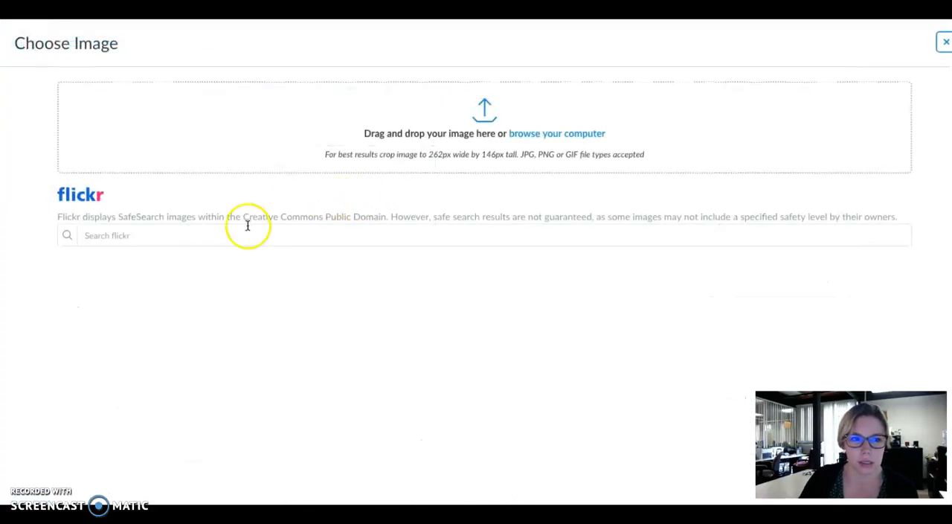
click(207, 234)
text(book)
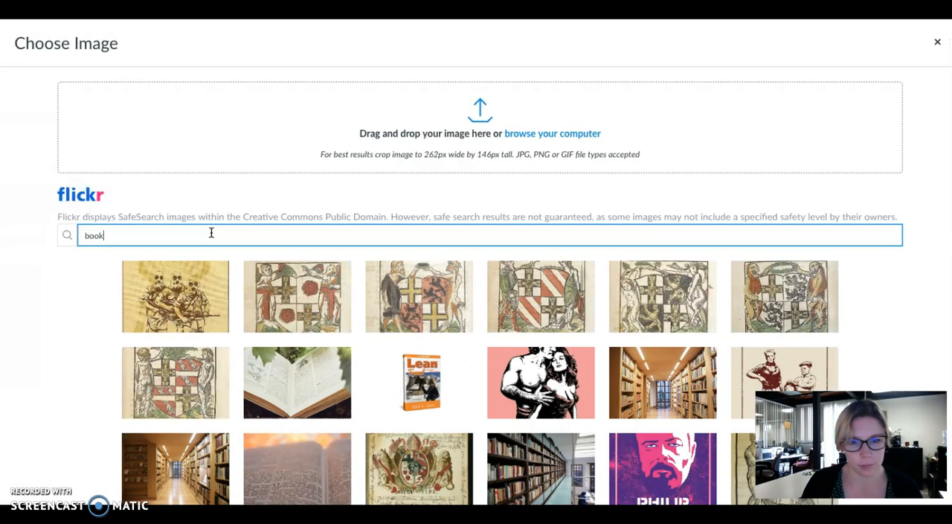
click(241, 239)
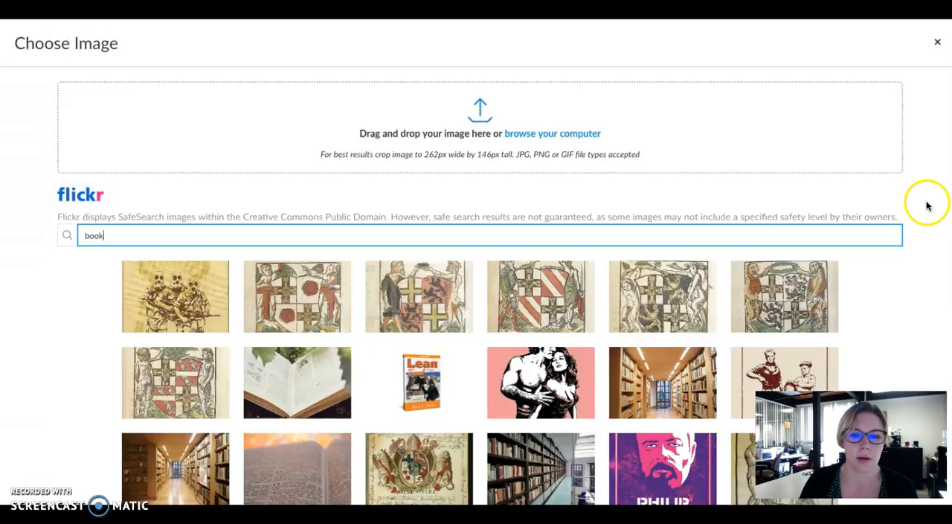
click(647, 380)
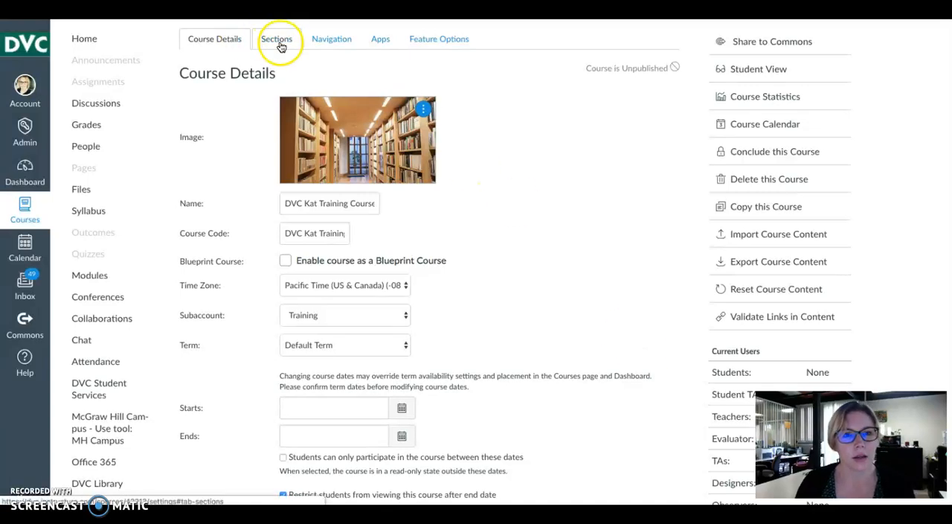
Step: In the course navigation settings, move NameCoach Unified Tools, Evaluate Your Professor and Google Drive to the items hidden from students
click(338, 43)
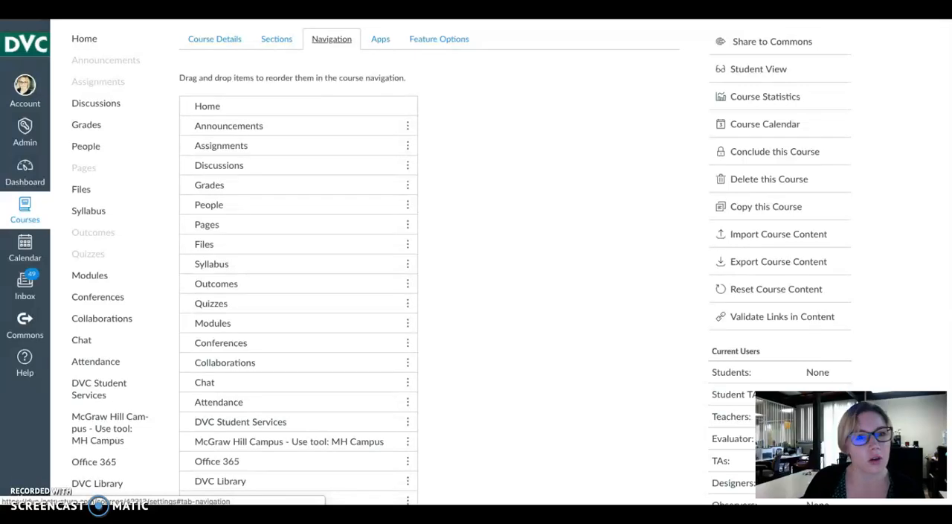
scroll(461, 260, down, 3)
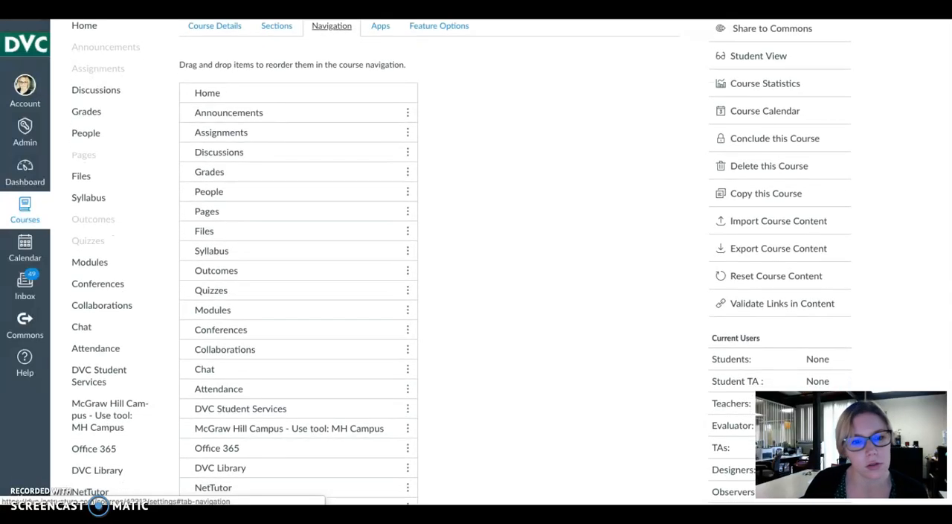
scroll(461, 260, up, 3)
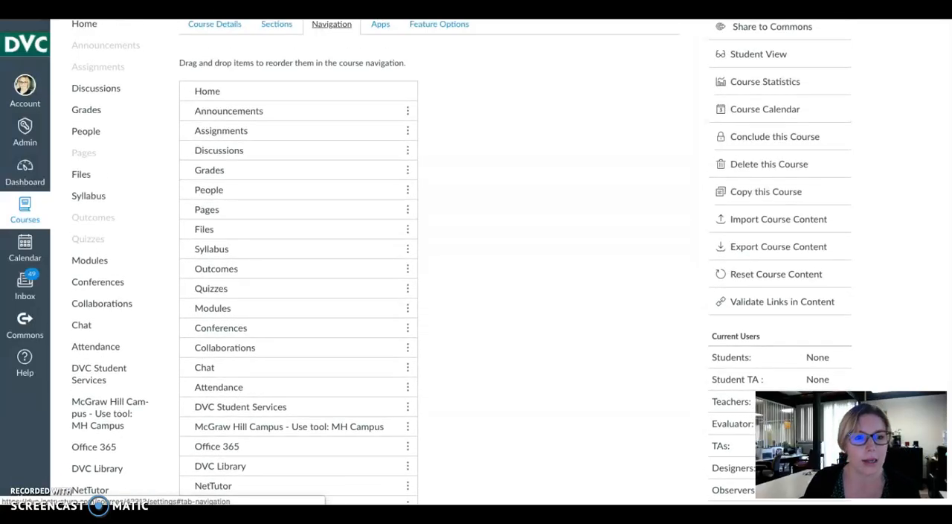
scroll(461, 260, down, 3)
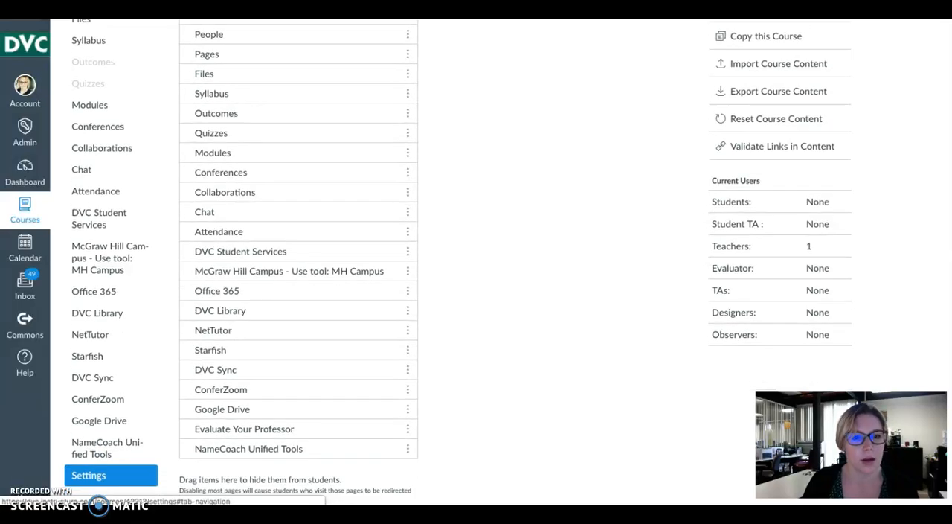
scroll(461, 260, down, 3)
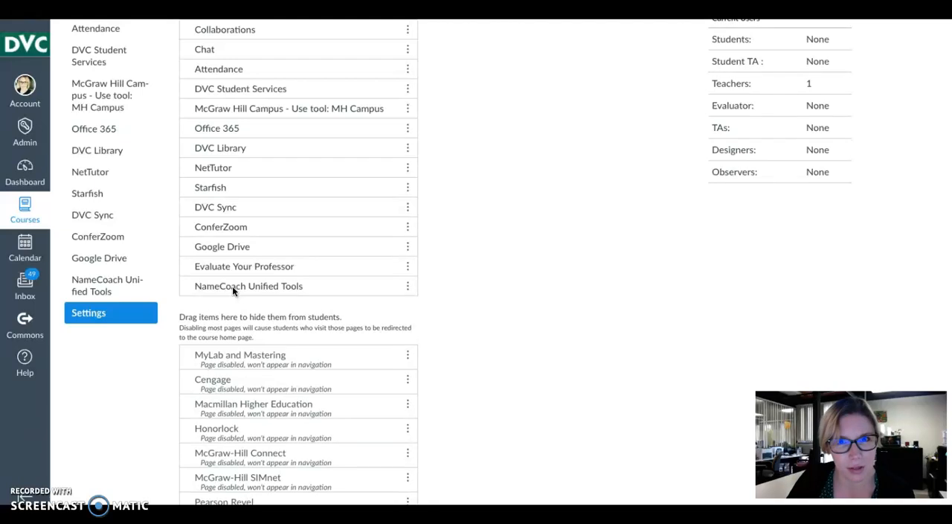
drag(231, 367, 222, 295)
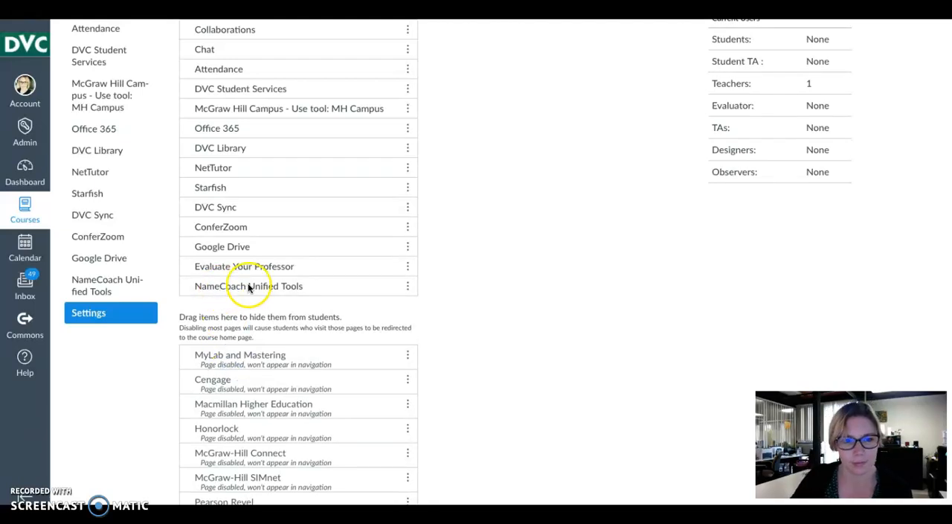
drag(242, 288, 231, 351)
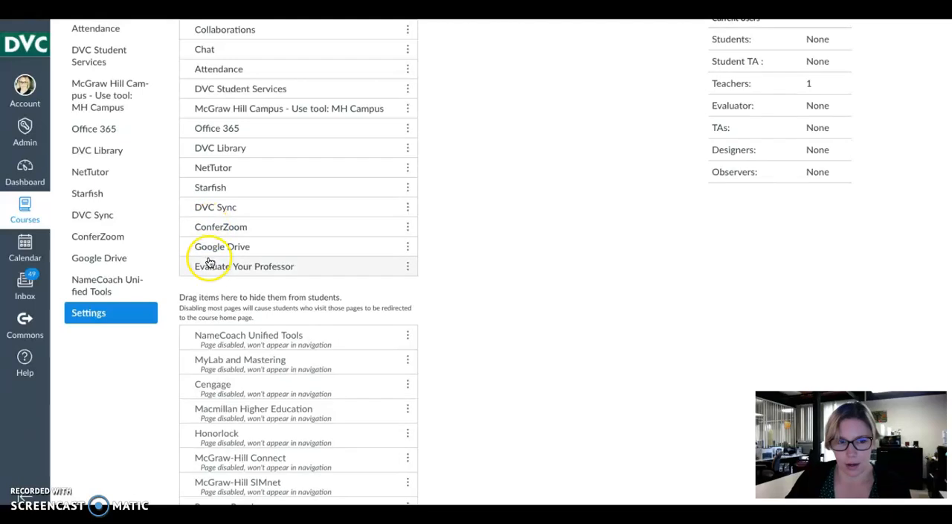
drag(216, 267, 208, 315)
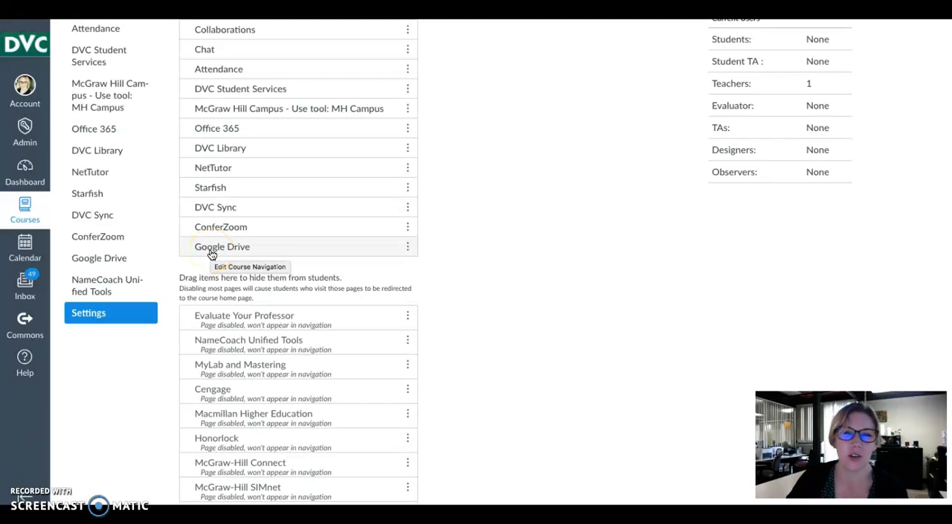
drag(210, 248, 207, 311)
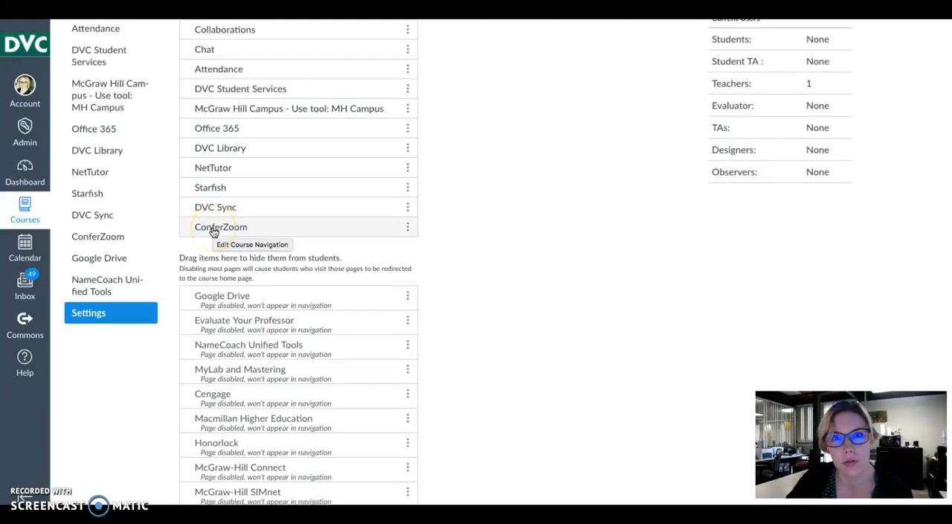
Step: Move ConferZoom, McGraw Hill Campus, Attendance, Chat and Collaborations to the course navigation items hidden from students
drag(213, 232, 215, 300)
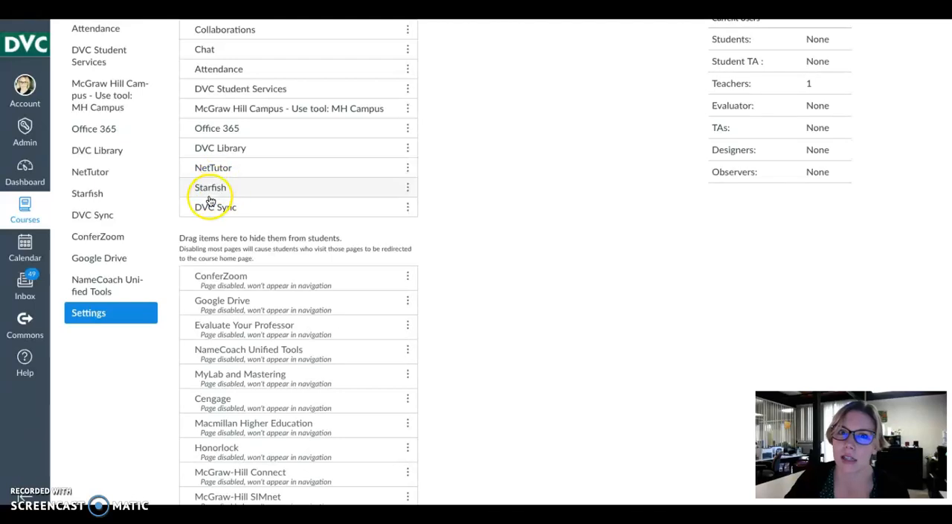
drag(235, 215, 200, 190)
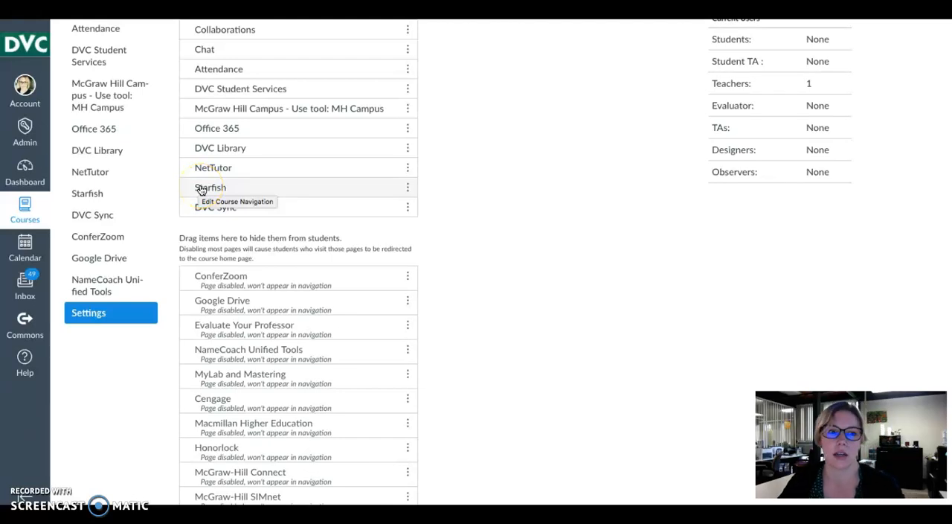
drag(201, 189, 232, 173)
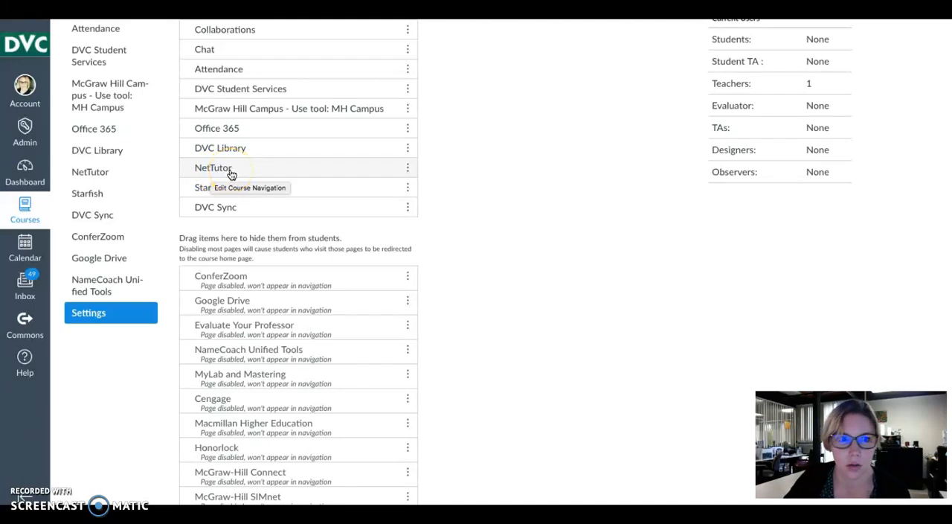
drag(231, 174, 201, 152)
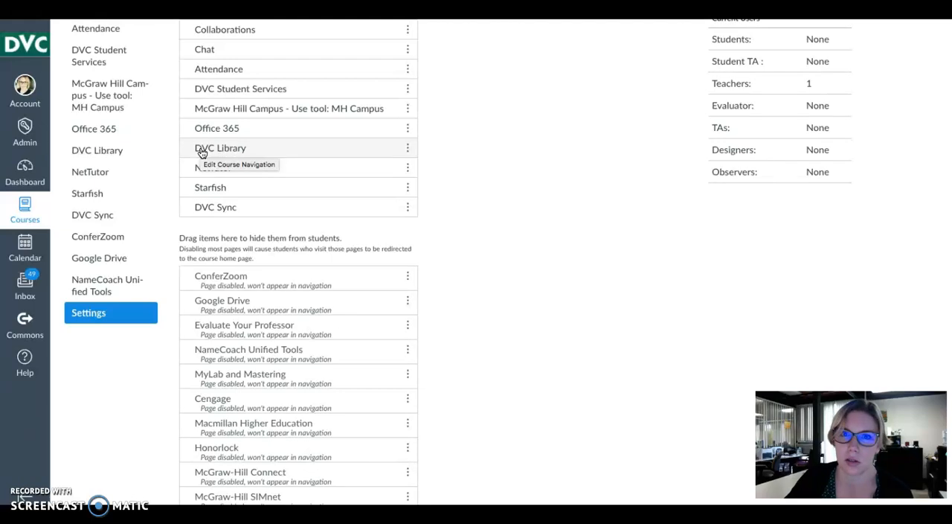
drag(202, 152, 223, 130)
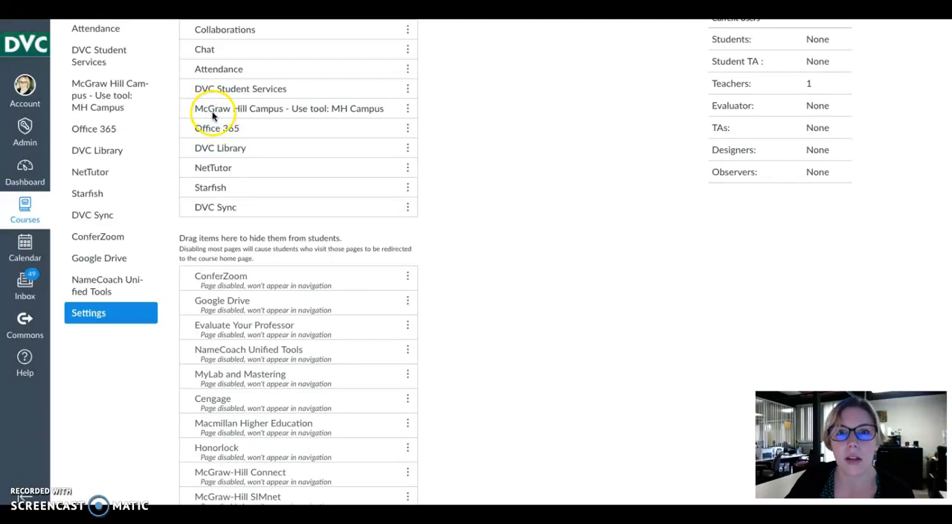
click(213, 110)
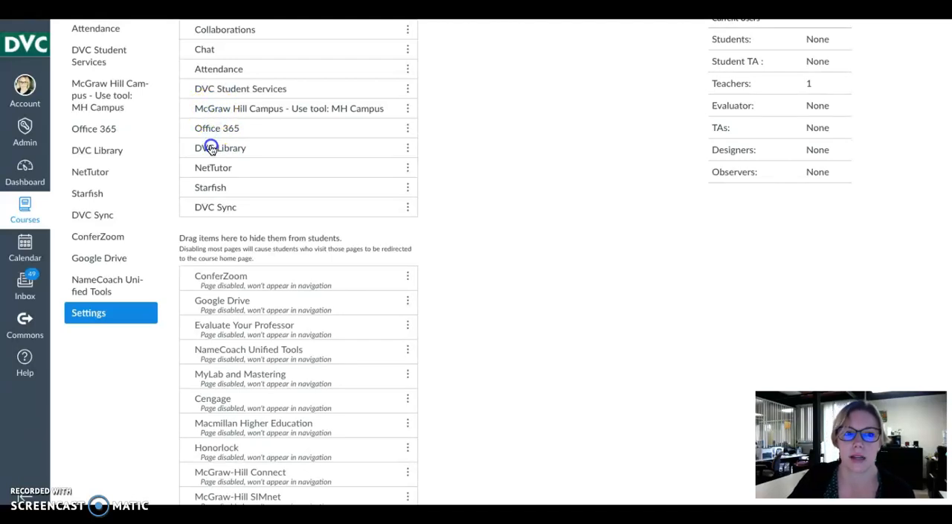
drag(211, 108, 222, 264)
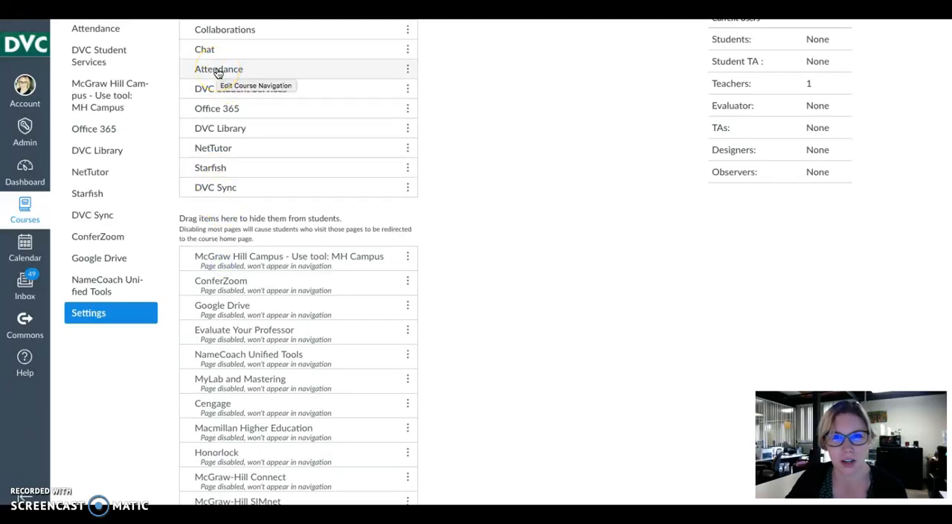
drag(217, 70, 206, 246)
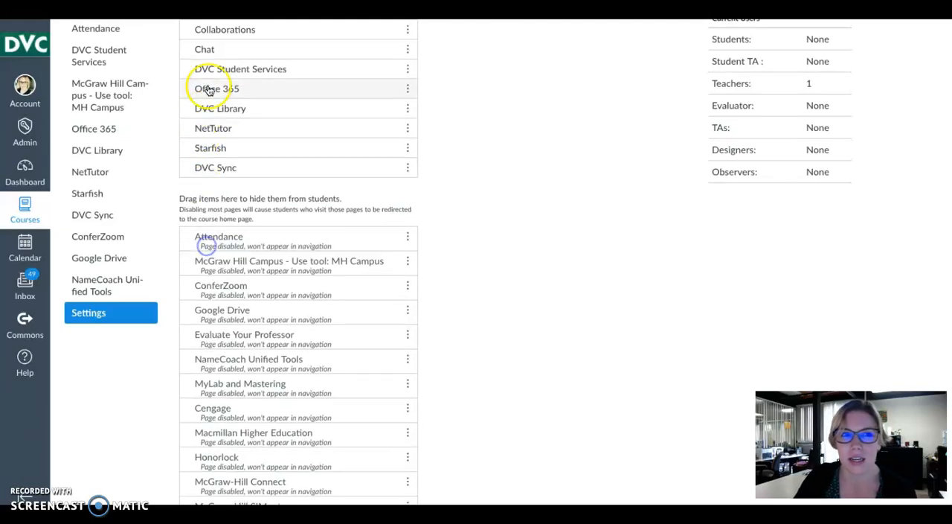
drag(209, 49, 208, 222)
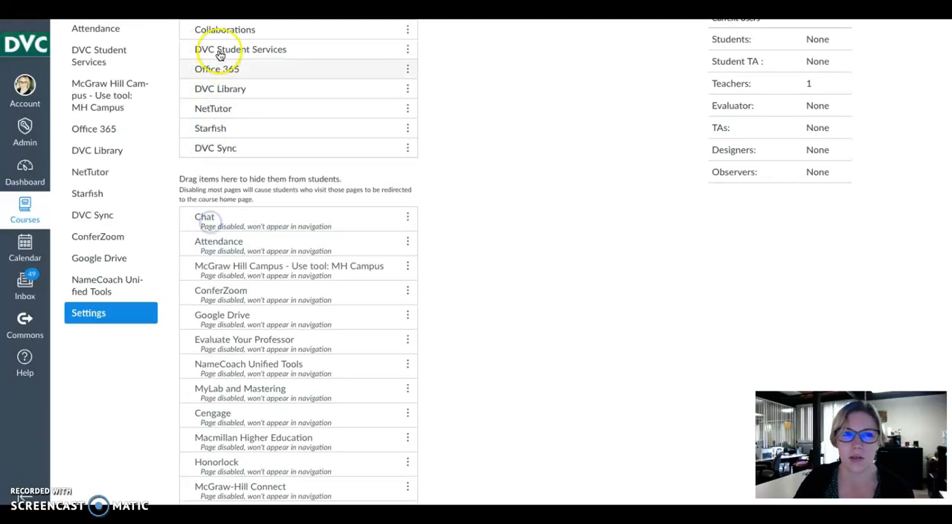
drag(212, 30, 230, 236)
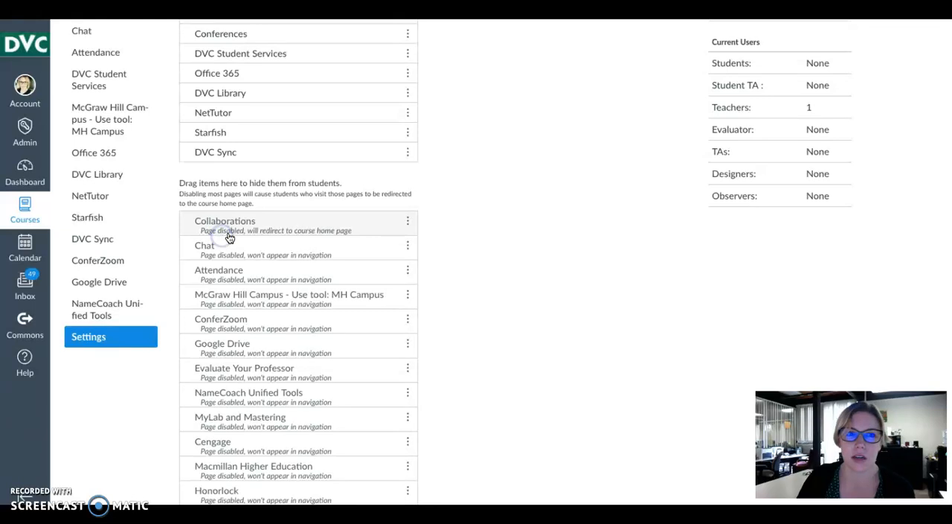
Step: Hide Conferences, Quizzes, Outcomes, Files, Syllabus, Pages and People from students in the course navigation
scroll(829, 346, up, 2)
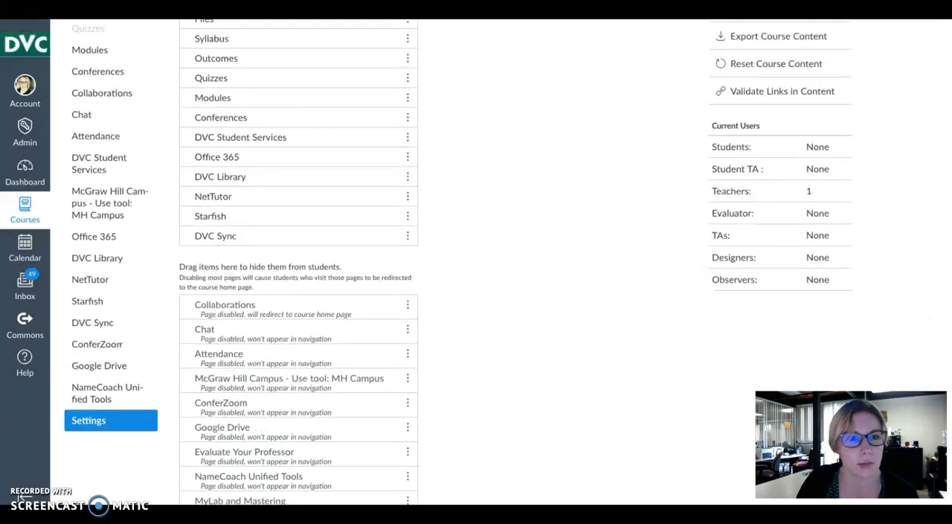
drag(195, 180, 212, 331)
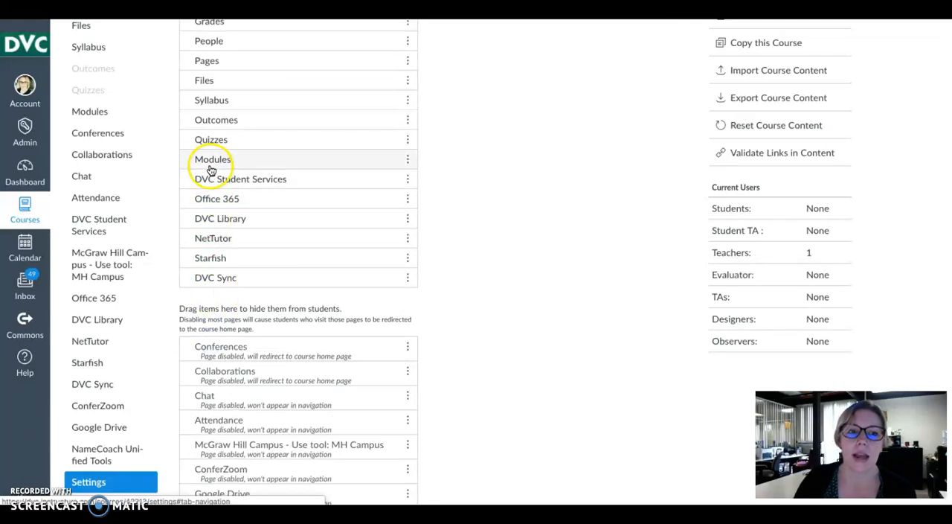
drag(209, 139, 213, 328)
drag(219, 119, 232, 305)
drag(221, 82, 212, 299)
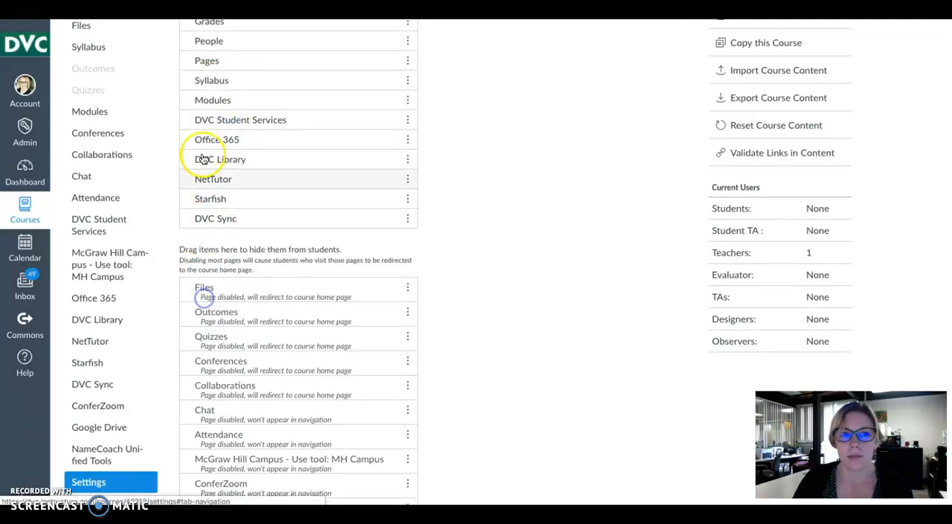
drag(210, 82, 215, 265)
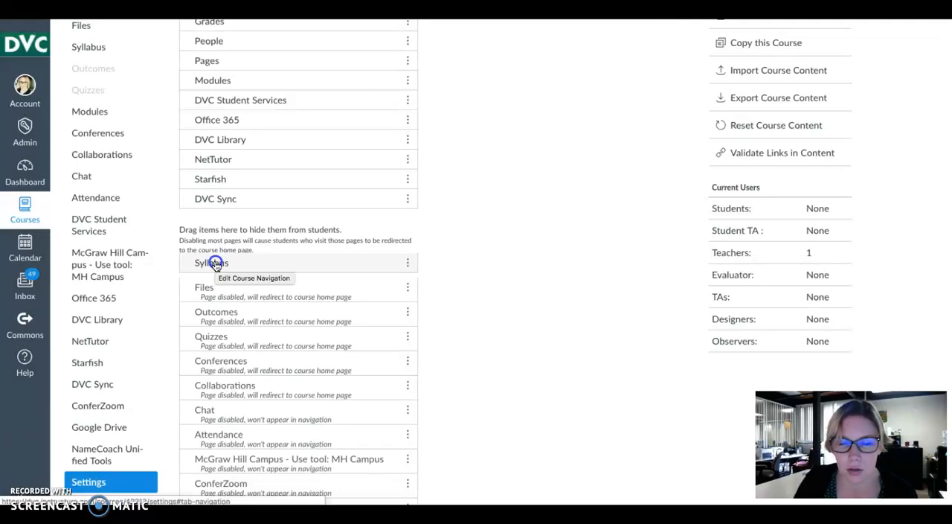
drag(207, 60, 204, 246)
drag(206, 40, 201, 232)
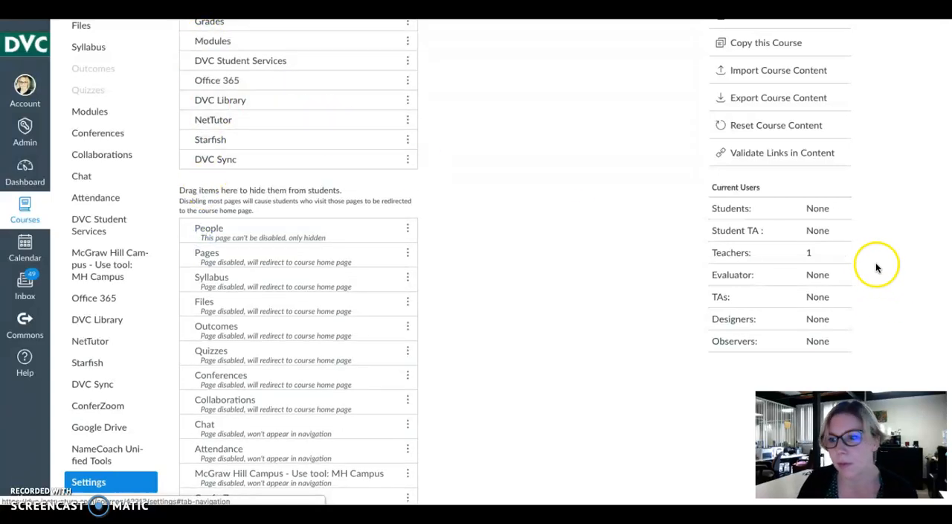
Step: Hide Grades, Discussions and Assignments from students as well, and save the course navigation settings
scroll(297, 260, up, 3)
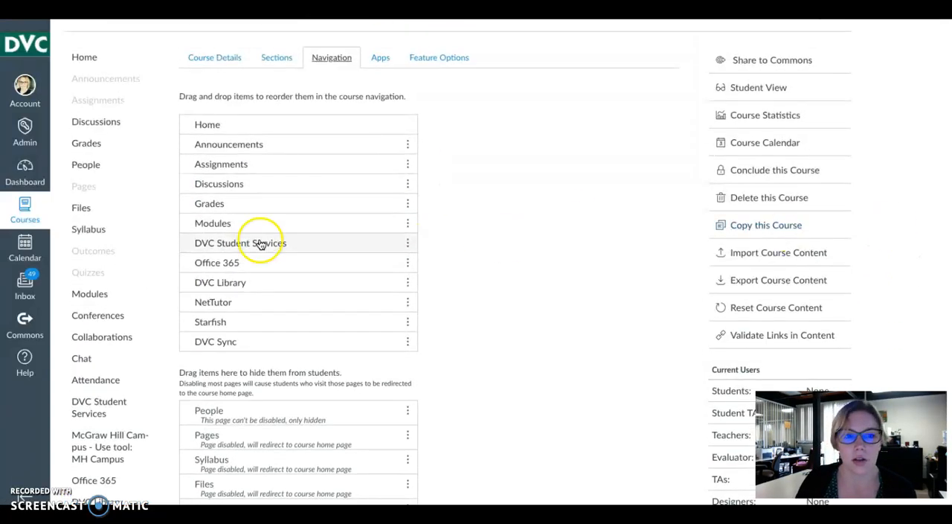
drag(211, 206, 224, 380)
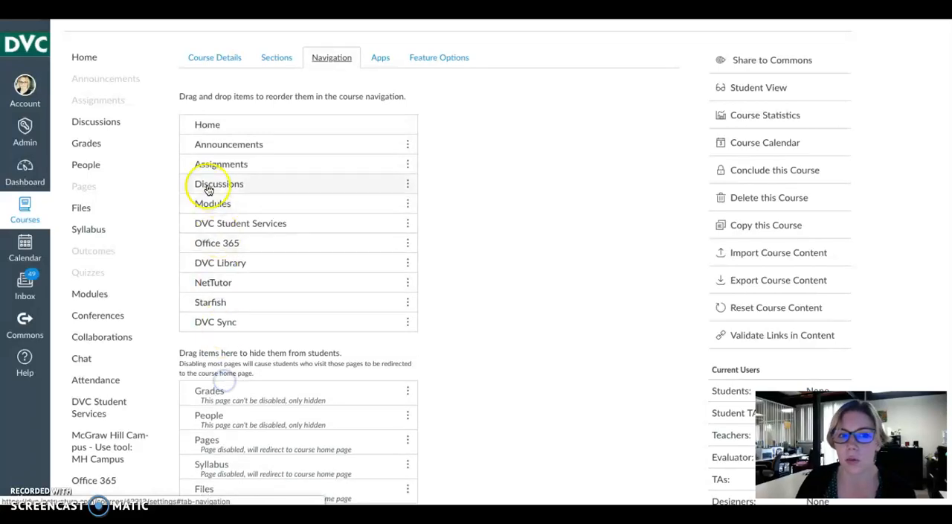
drag(207, 185, 219, 370)
drag(219, 164, 227, 362)
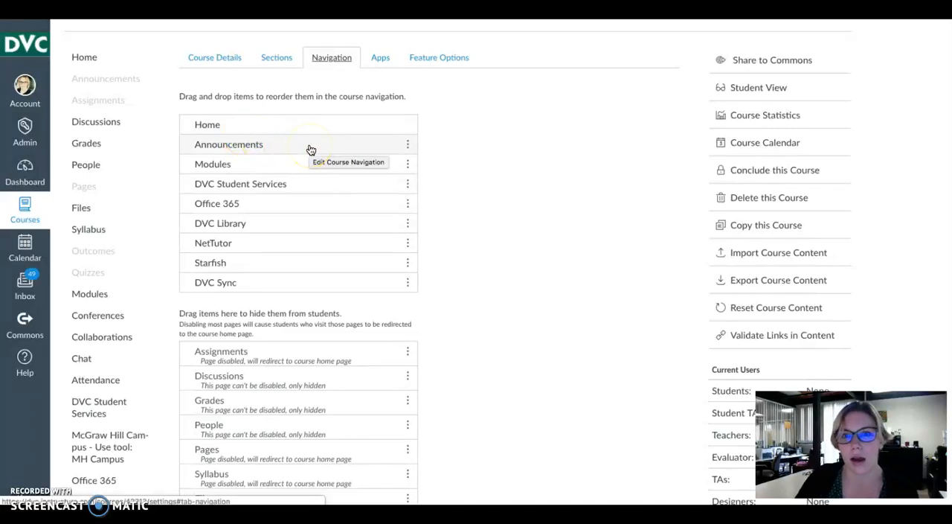
click(354, 156)
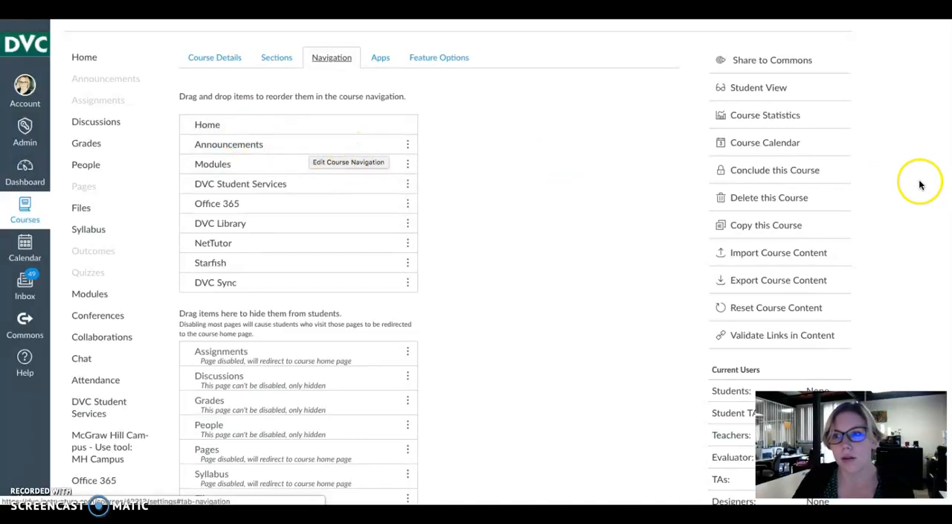
scroll(297, 297, down, 10)
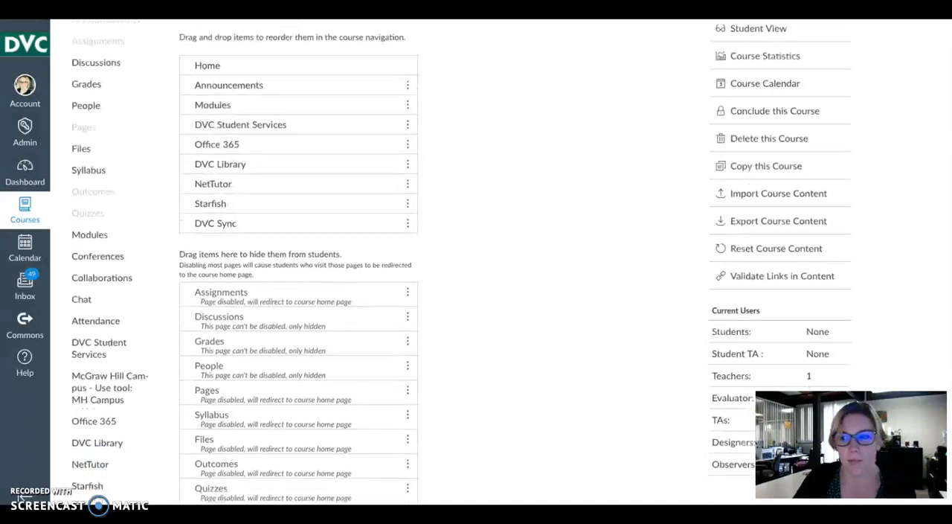
click(198, 471)
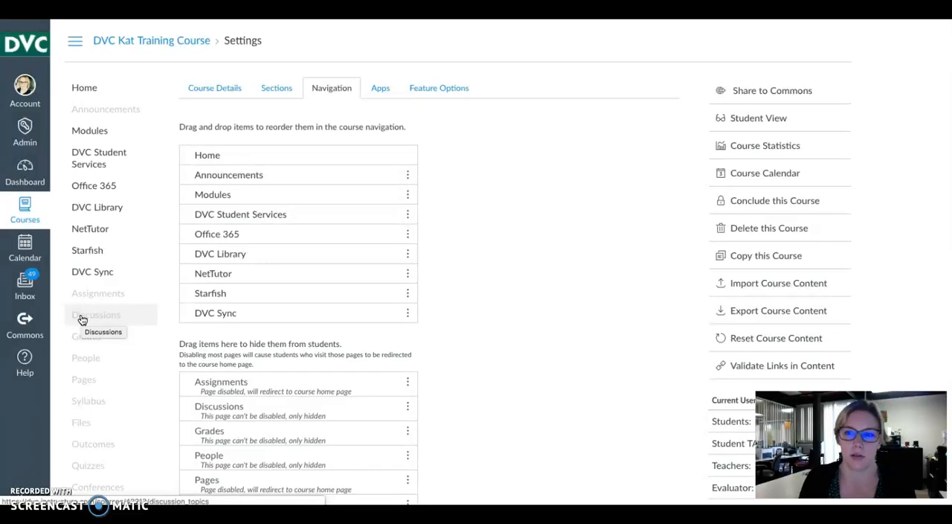
Step: Go to the course home page and publish the course
click(85, 90)
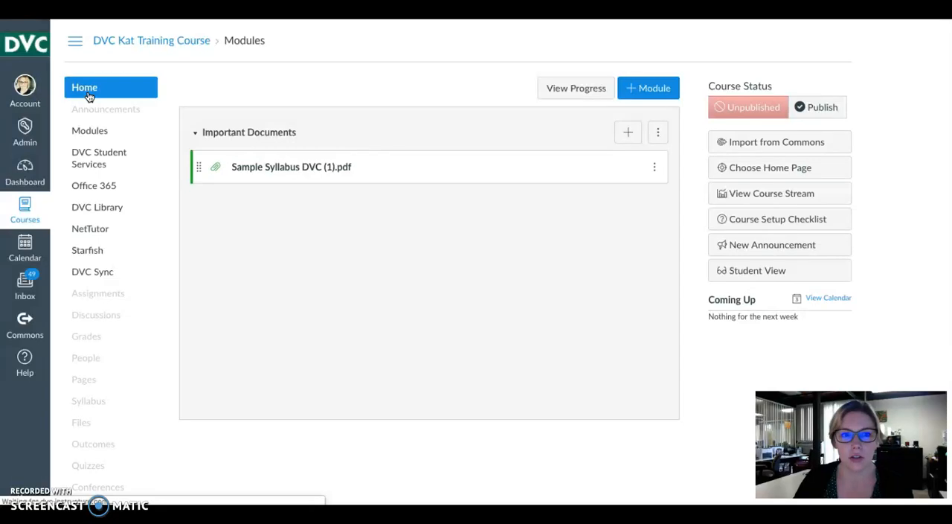
click(90, 95)
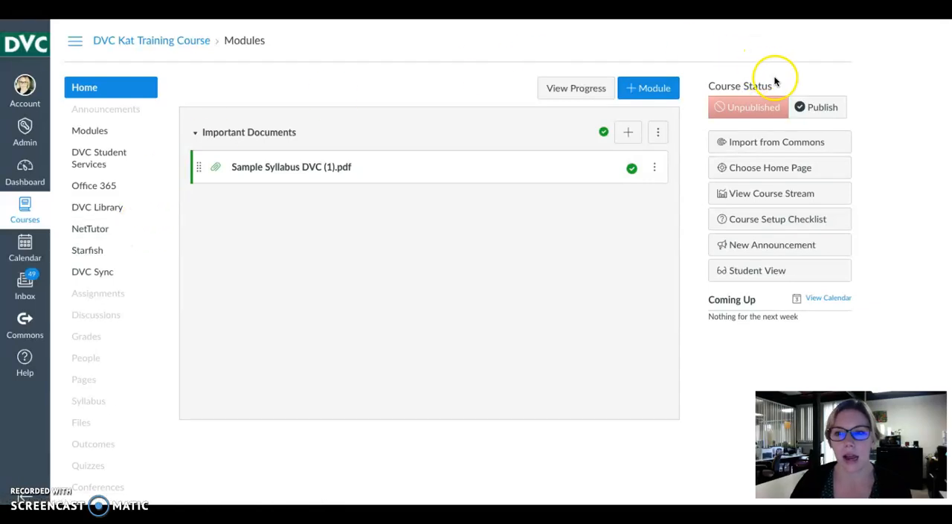
click(824, 111)
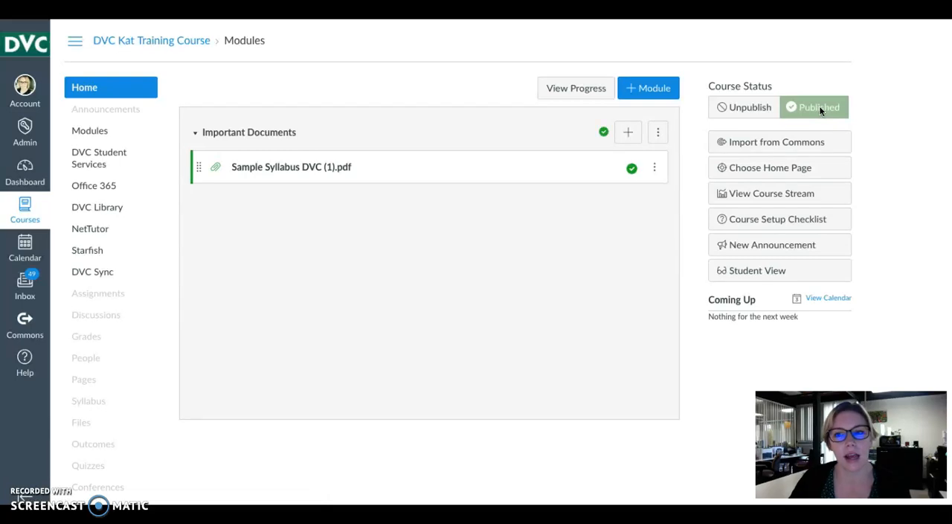
click(809, 105)
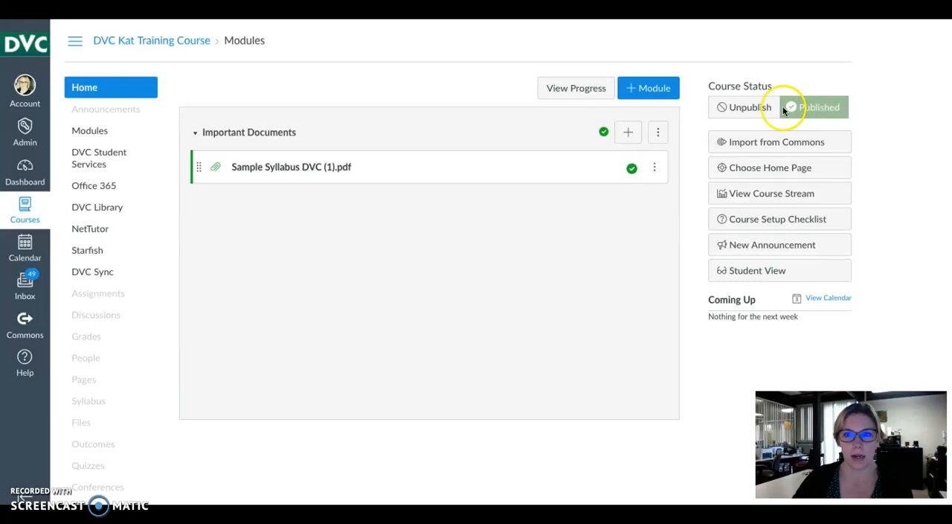
Step: Look over the published course in Student View, then return to the teacher's view
click(742, 274)
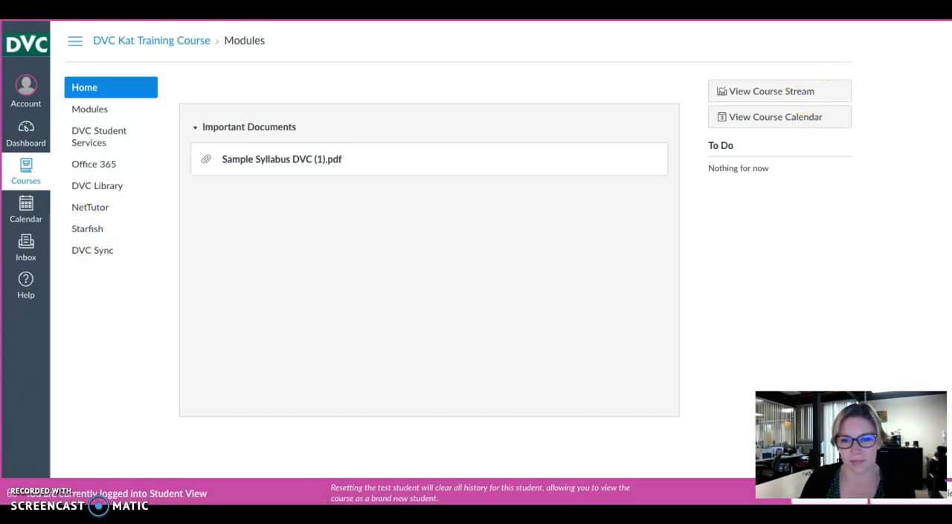
click(911, 493)
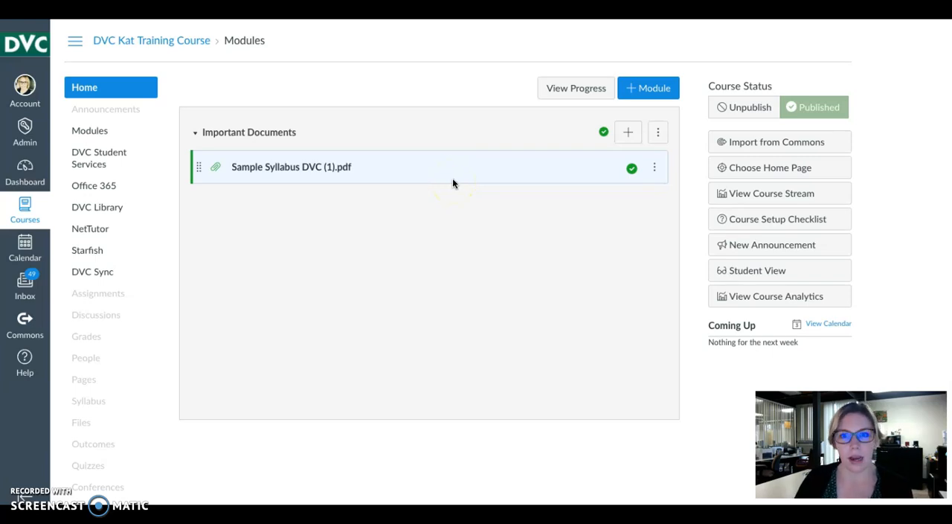
click(630, 134)
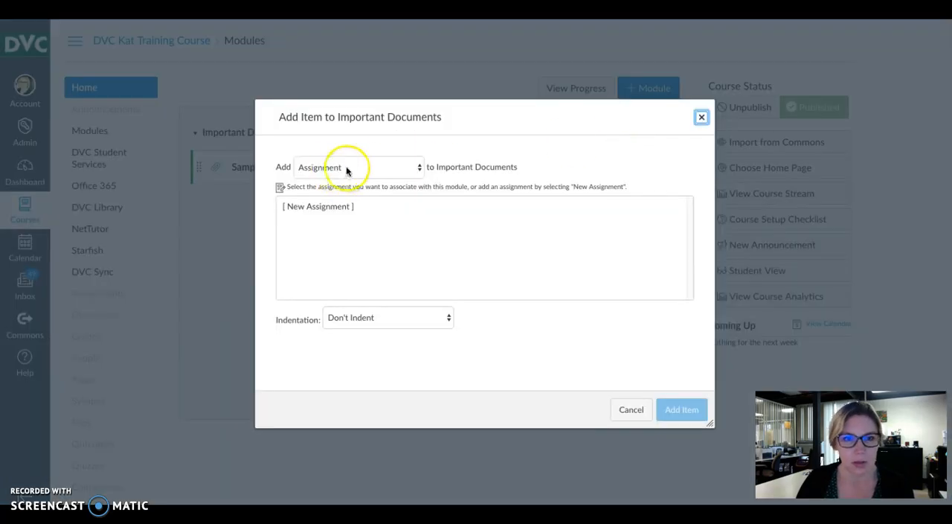
click(346, 166)
click(347, 166)
click(349, 165)
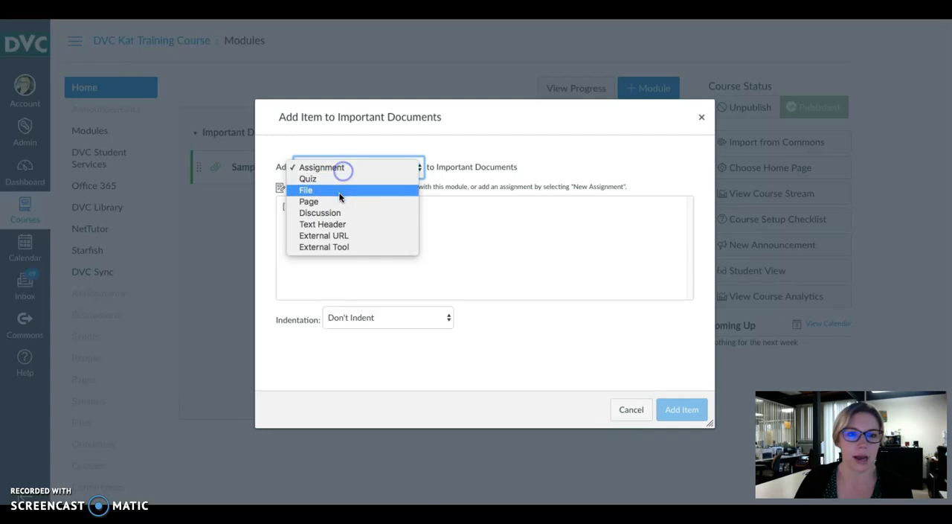
click(339, 190)
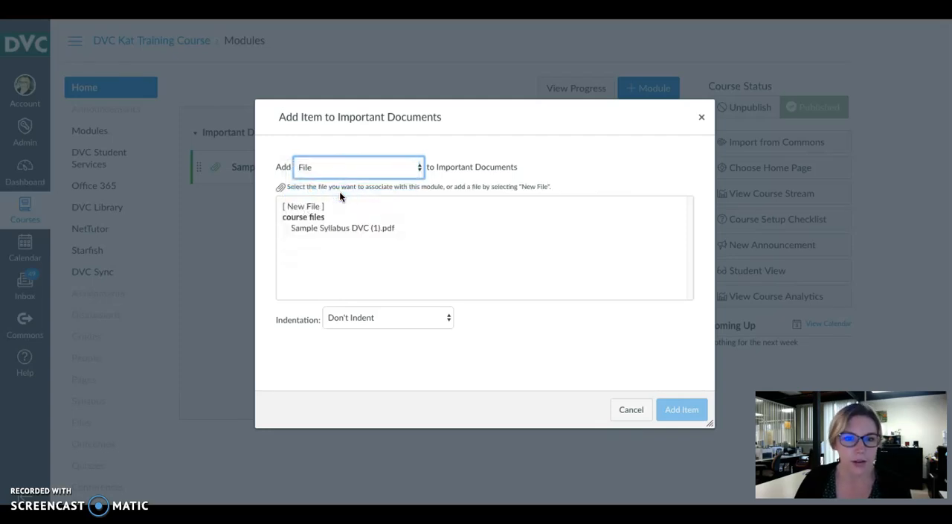
click(627, 409)
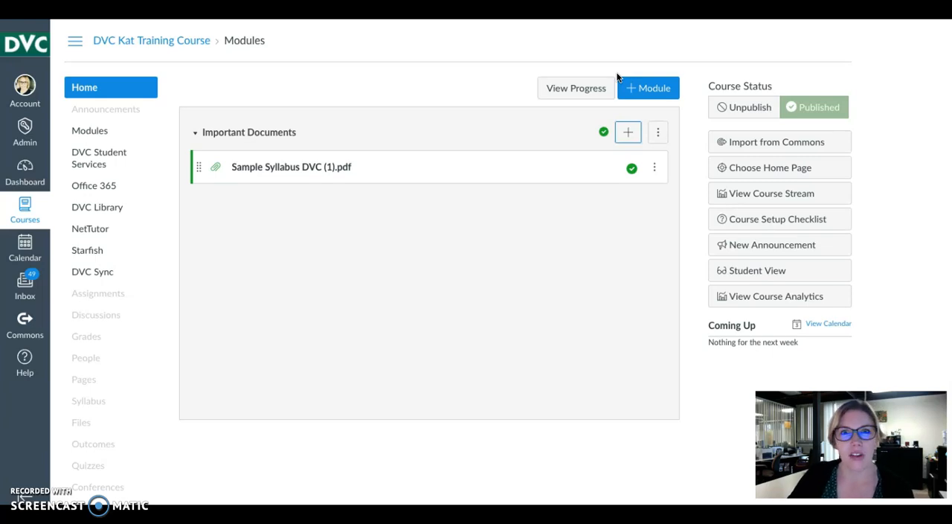
Step: Add a second module named Powerpoints to the course and publish the module
click(648, 90)
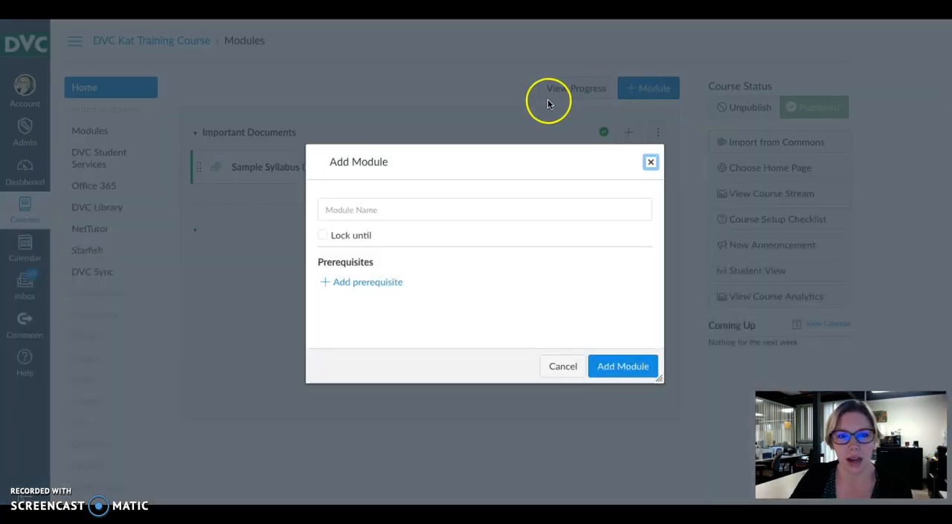
click(407, 211)
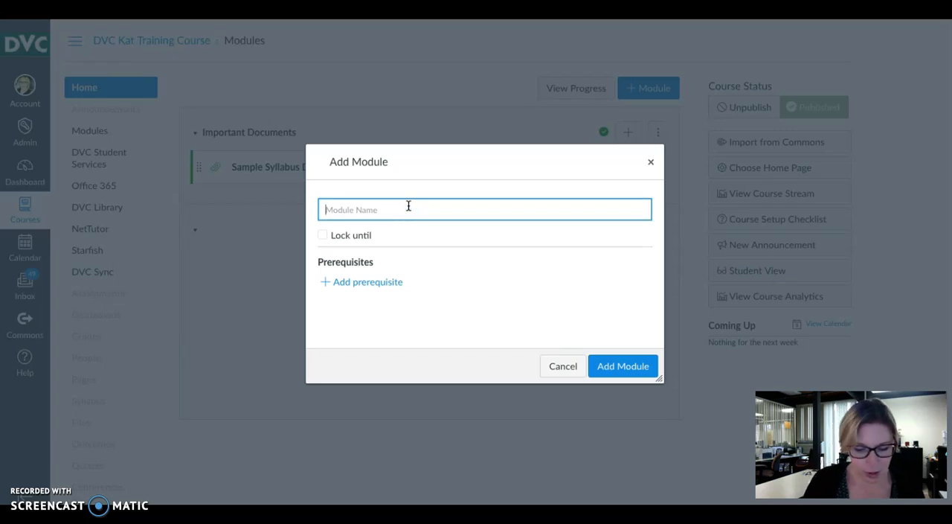
text(Powerpoints)
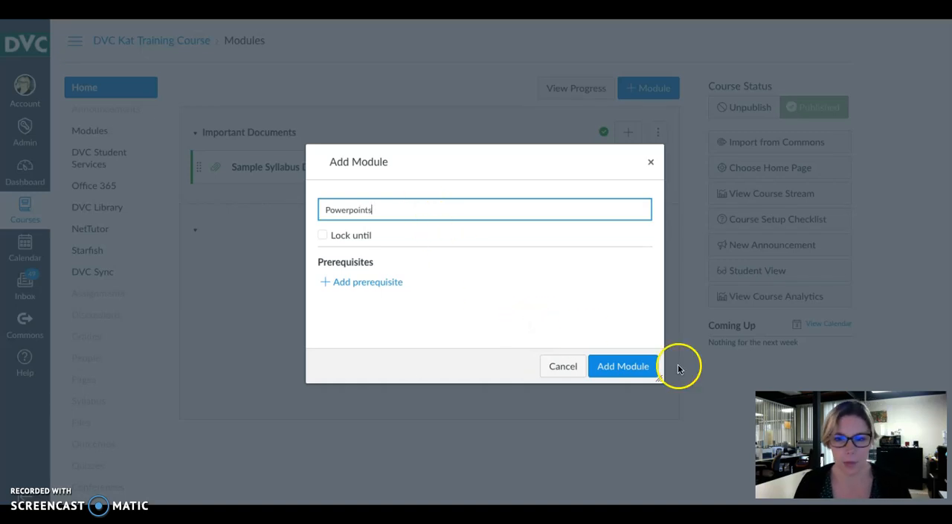
click(629, 365)
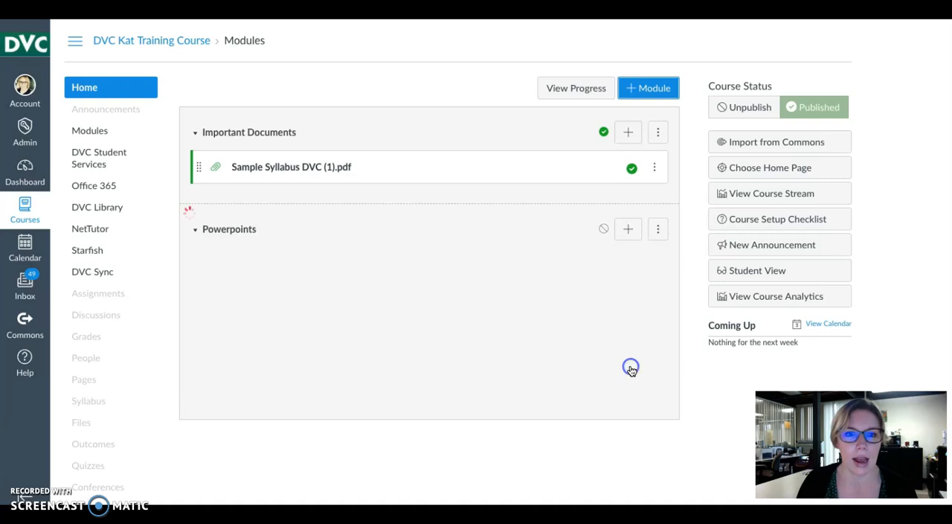
click(603, 229)
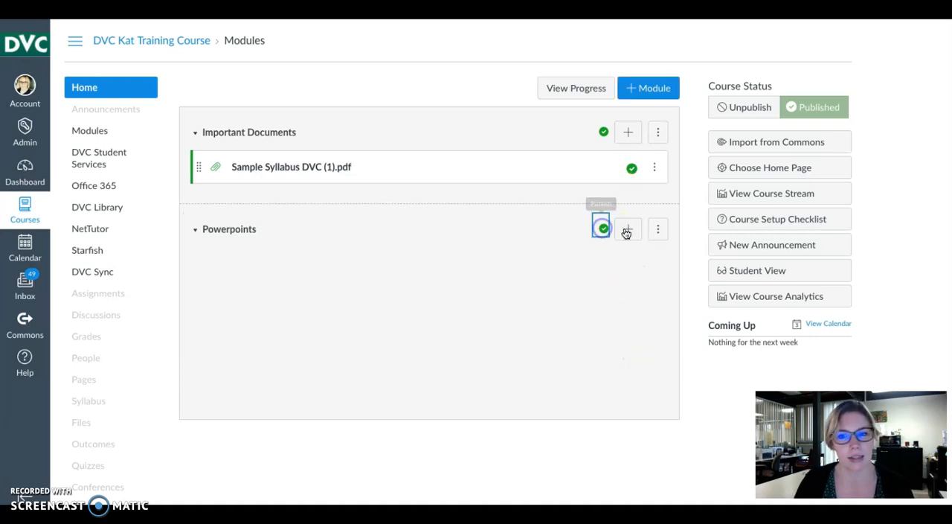
Step: Start adding a new file item to the Powerpoints module
click(627, 230)
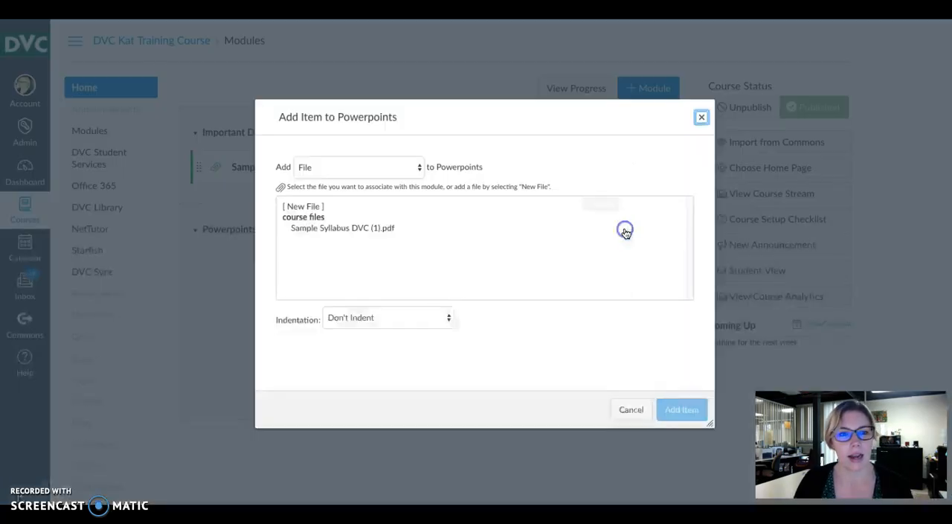
click(309, 207)
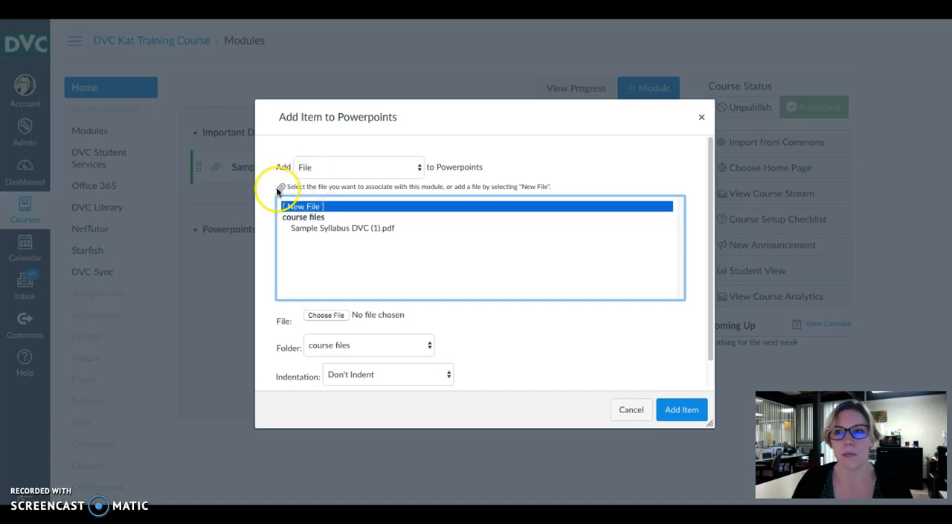